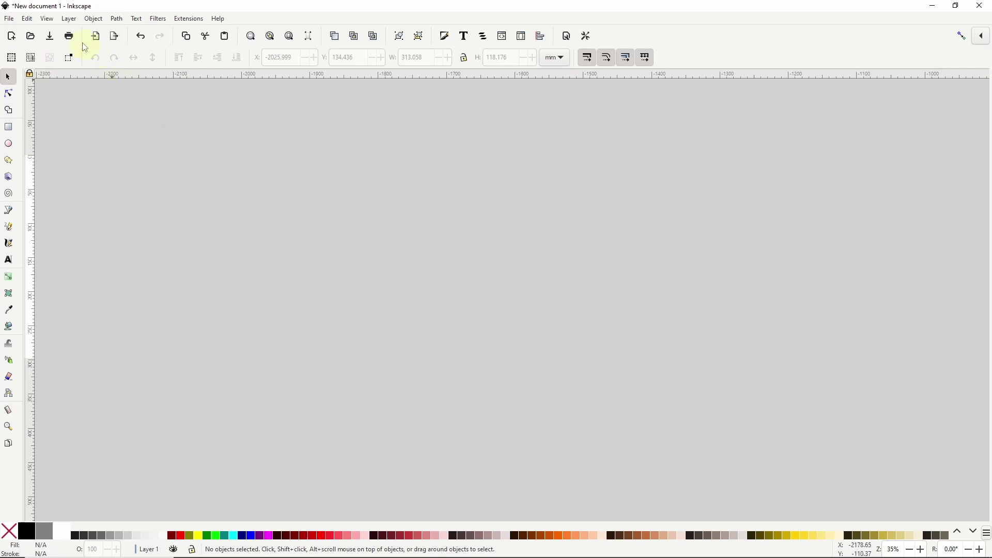
- Turn on the page grid from the View menu and zoom in on the canvas
{"action": "left_click", "coordinate": [47, 19]}
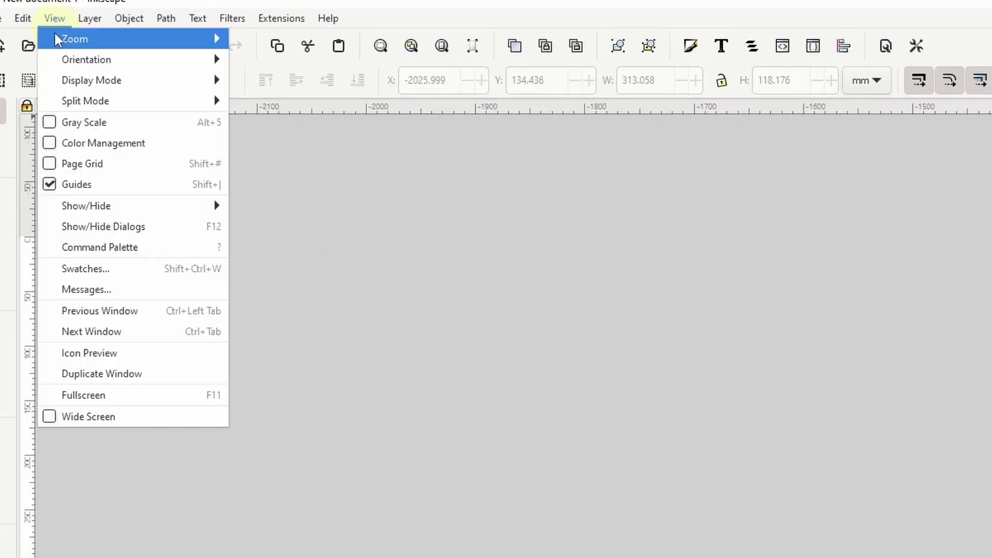
{"action": "left_click", "coordinate": [65, 164]}
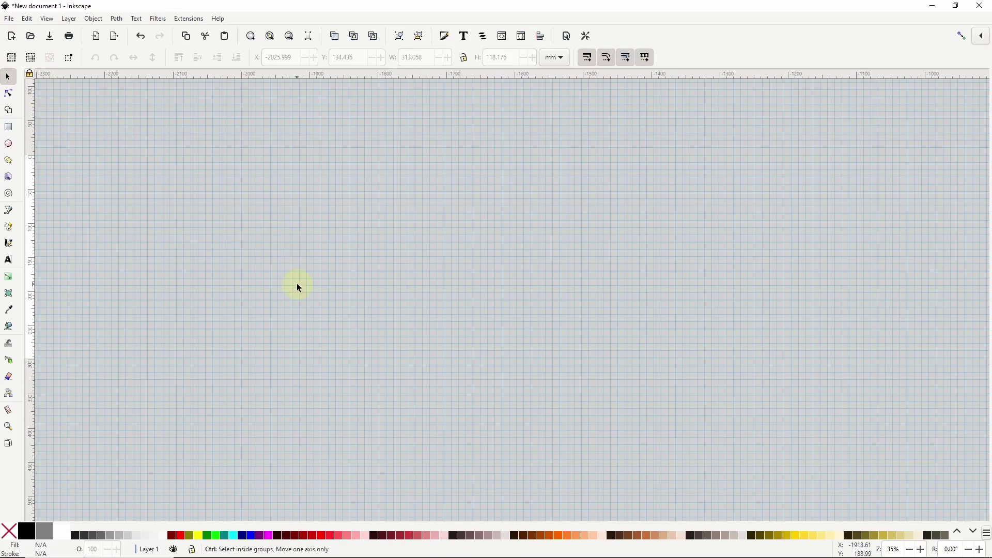
{"action": "scroll", "coordinate": [298, 288], "scroll_direction": "up", "scroll_amount": 10}
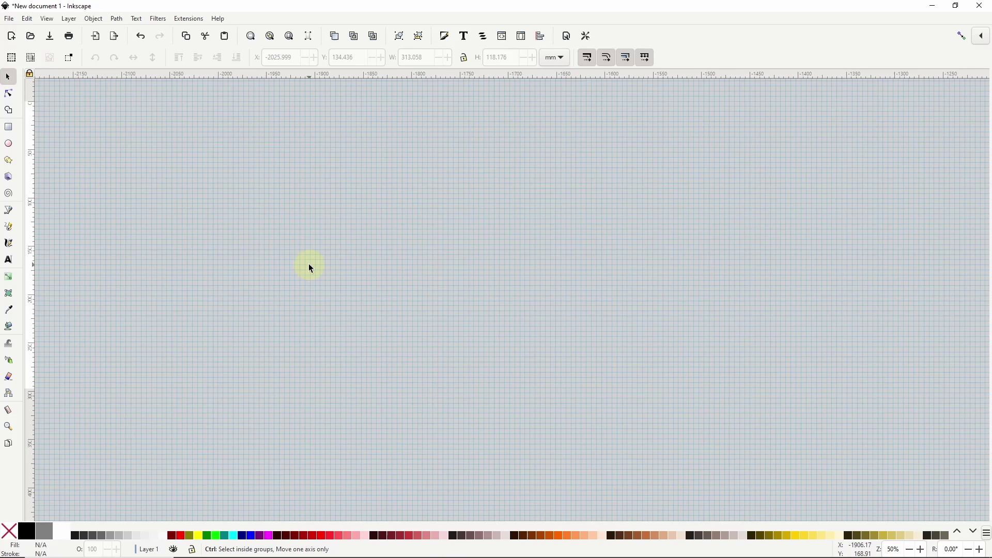
{"action": "scroll", "coordinate": [345, 256], "scroll_direction": "up", "scroll_amount": 1}
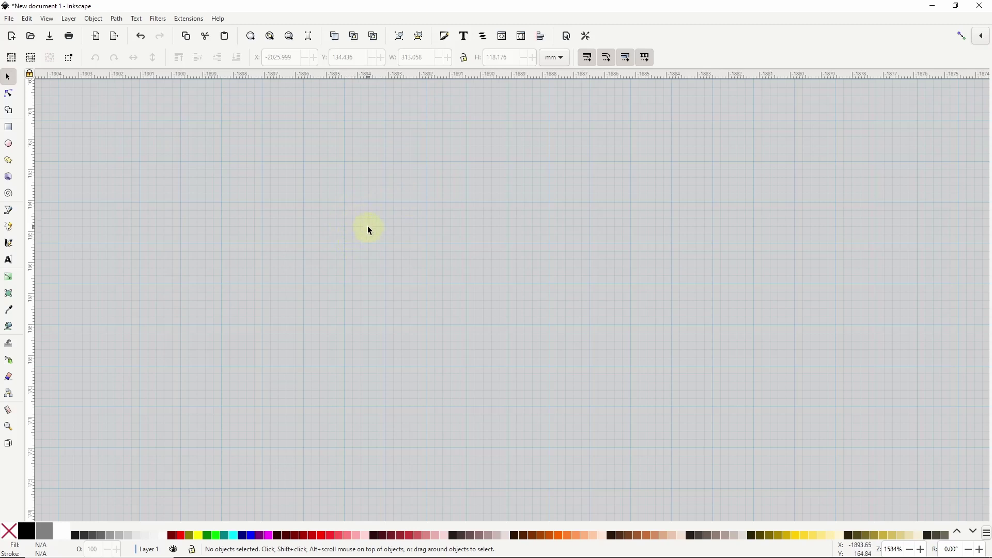
- In Document Properties' Grids settings, set minor grid line alpha to 0 and major line alpha to 100
{"action": "left_click", "coordinate": [9, 18]}
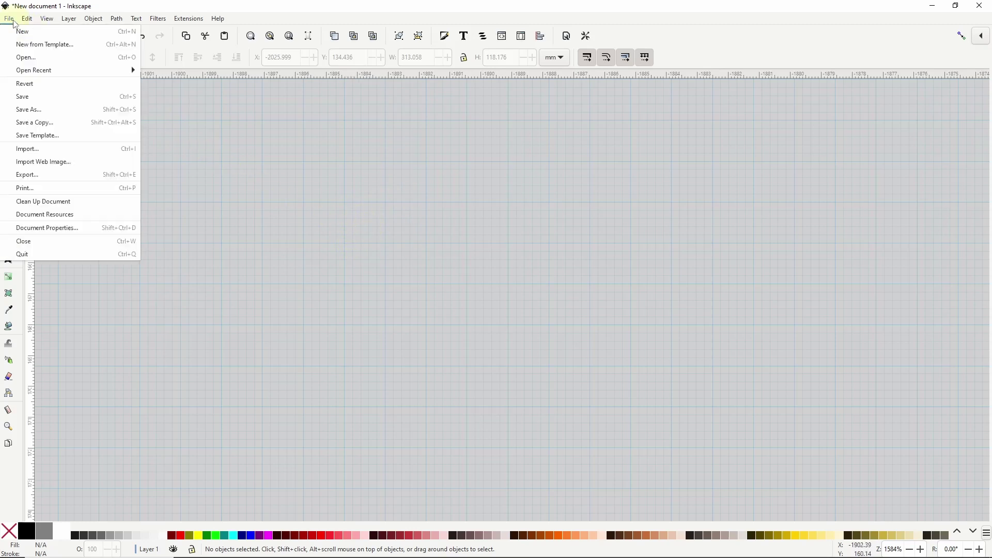
{"action": "left_click", "coordinate": [46, 228]}
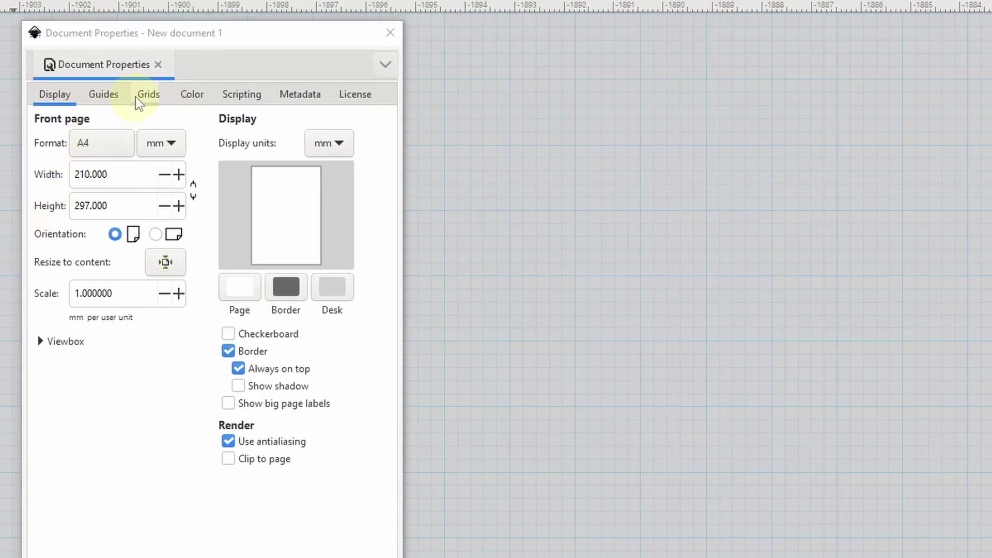
{"action": "left_click", "coordinate": [139, 96]}
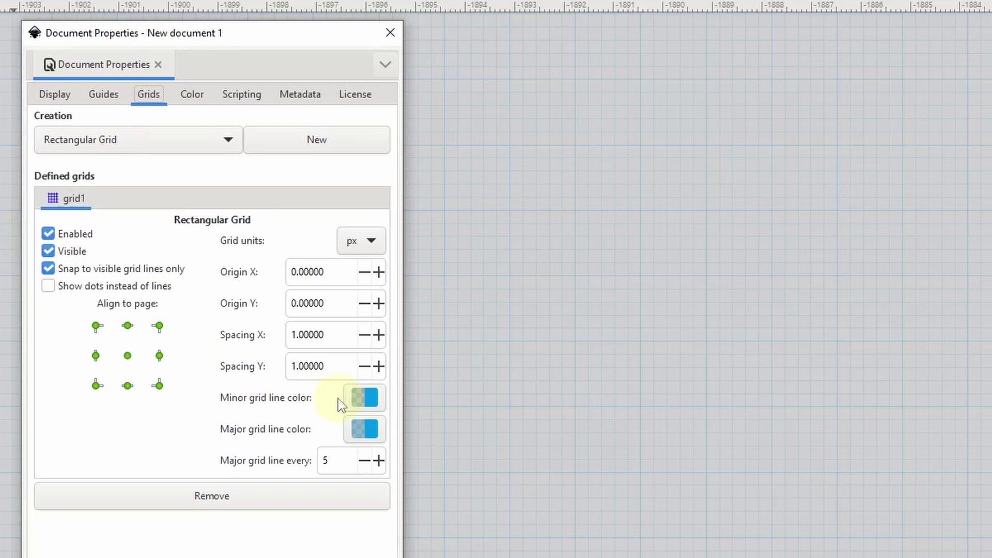
{"action": "left_click", "coordinate": [365, 399]}
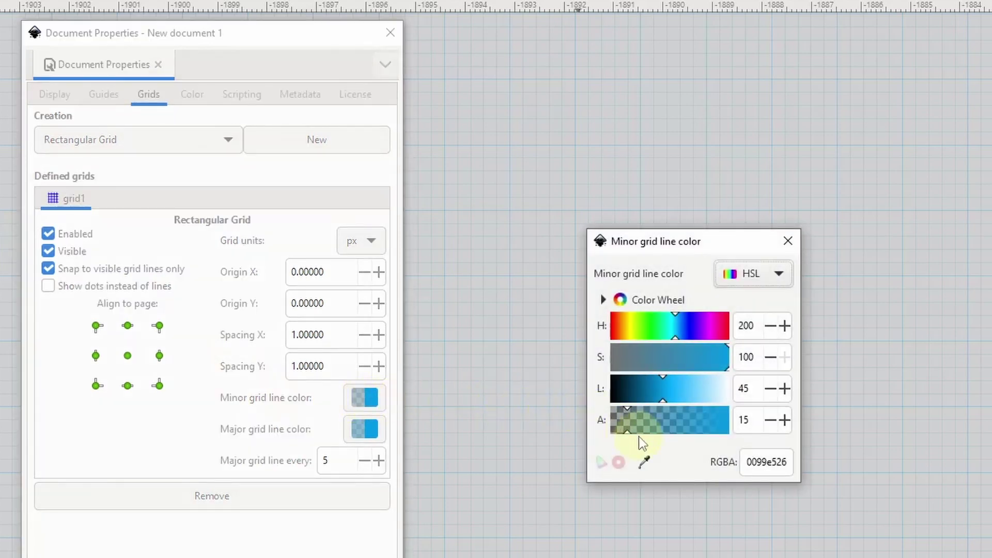
{"action": "left_click", "coordinate": [617, 428]}
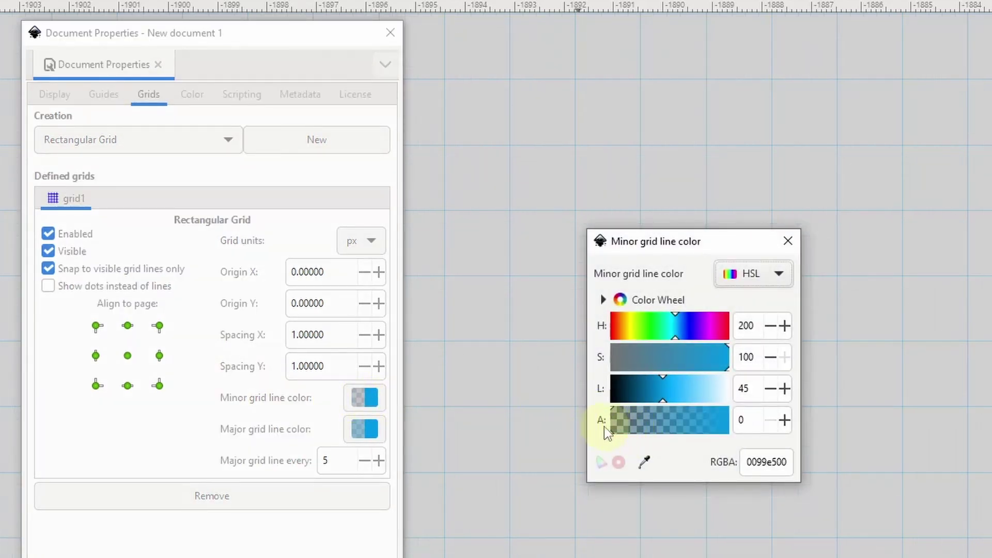
{"action": "left_click", "coordinate": [787, 240]}
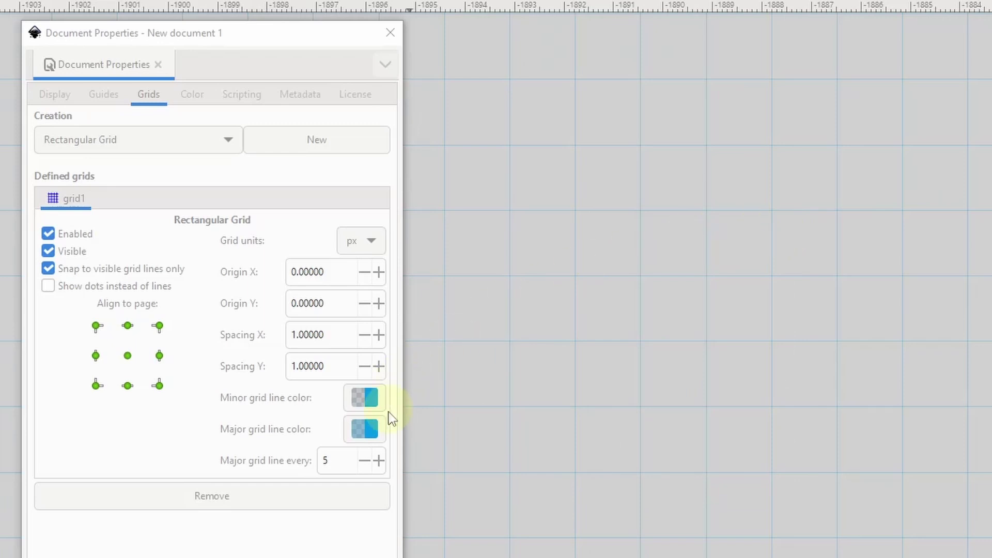
{"action": "left_click", "coordinate": [365, 428]}
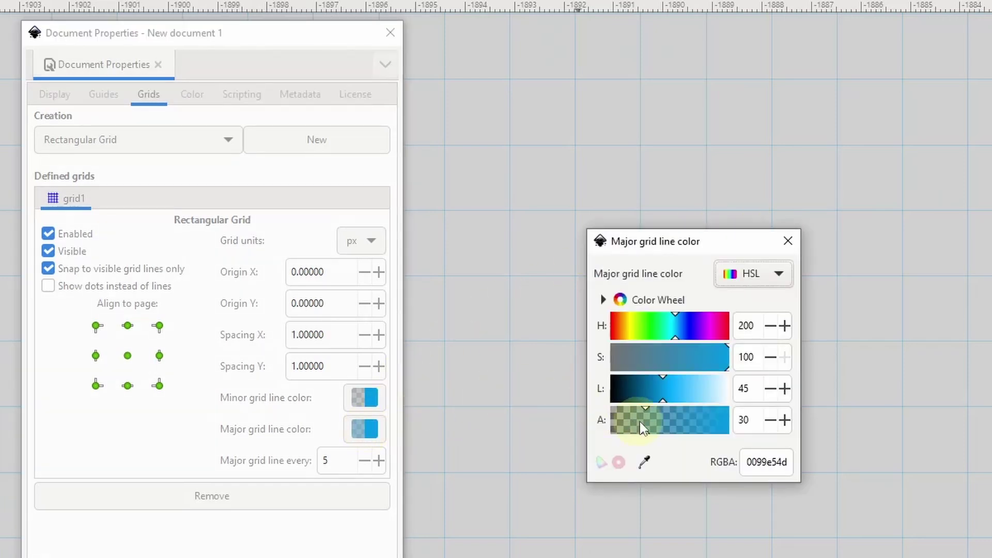
{"action": "left_click_drag", "start_coordinate": [643, 428], "coordinate": [746, 421]}
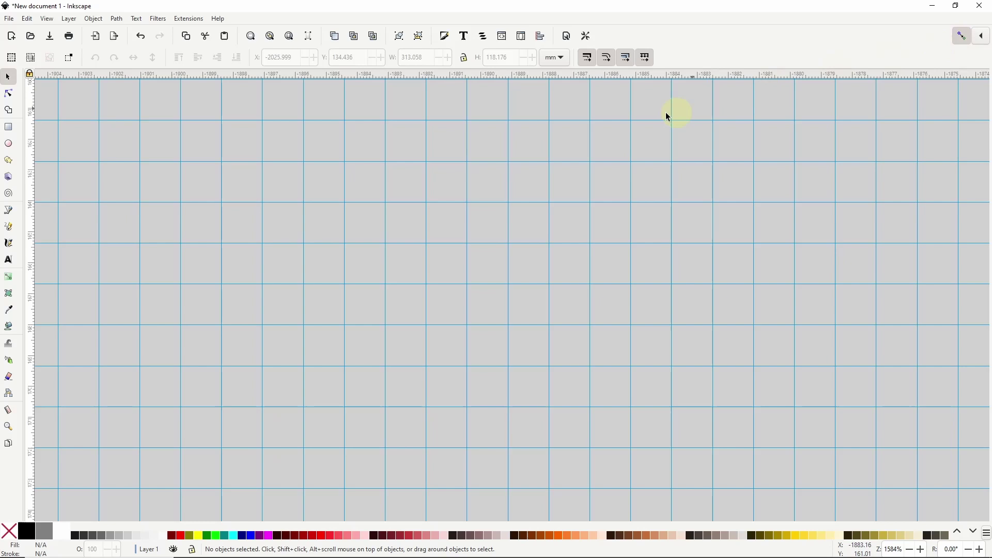
- Draw a grid-snapped circle with no fill and a black 0.1 mm stroke
{"action": "left_click", "coordinate": [13, 147]}
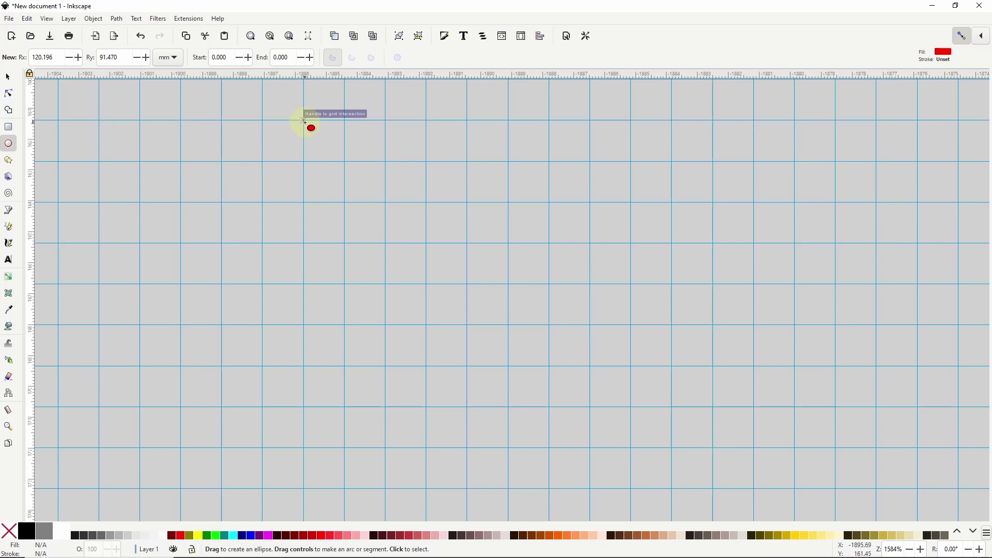
{"action": "left_click_drag", "start_coordinate": [304, 121], "coordinate": [631, 447]}
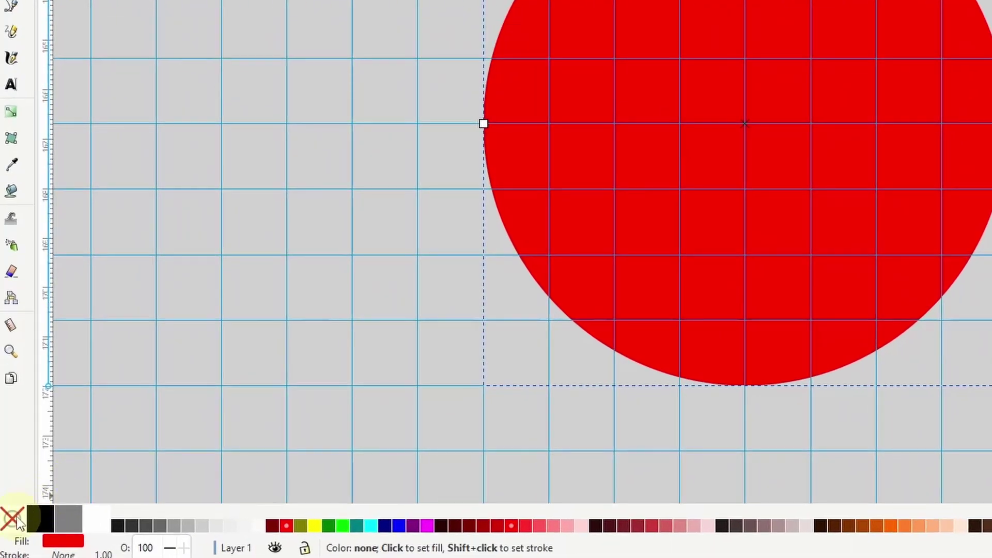
{"action": "left_click", "coordinate": [17, 521]}
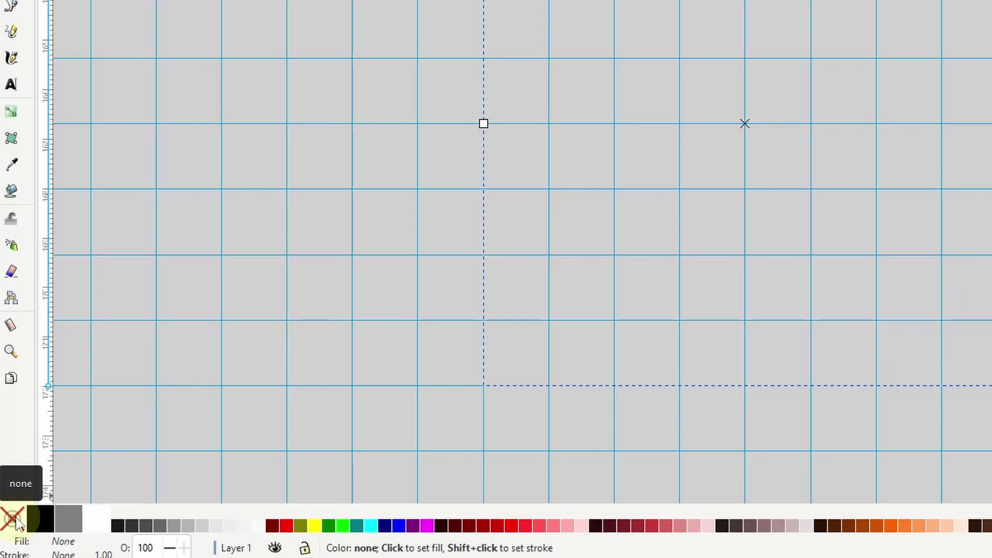
{"action": "left_click", "coordinate": [41, 519], "text": "shift"}
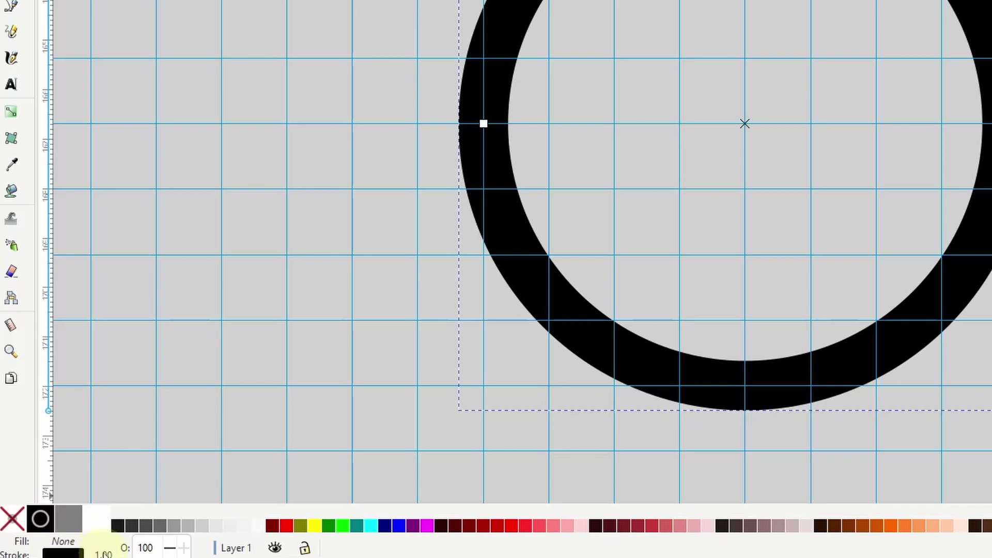
{"action": "right_click", "coordinate": [104, 553]}
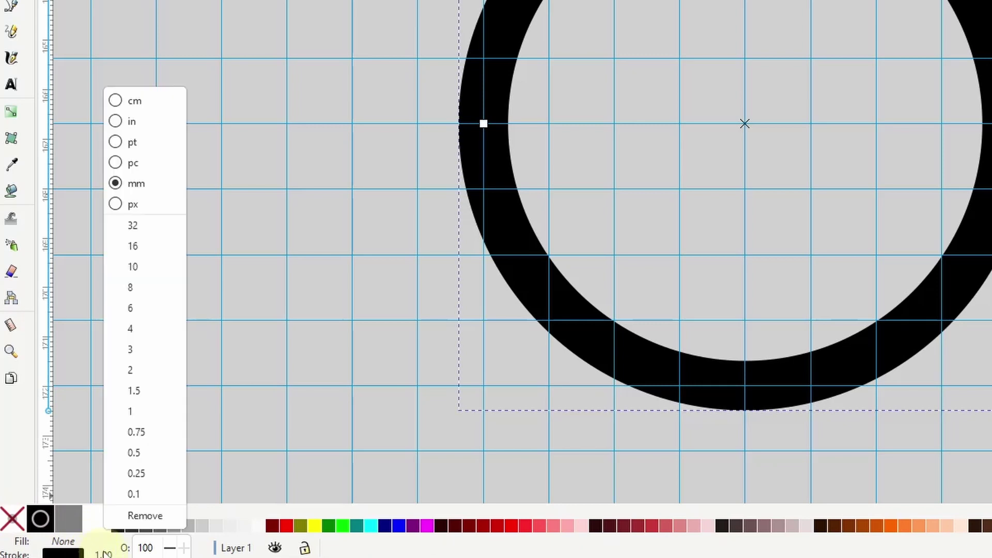
{"action": "left_click", "coordinate": [141, 496]}
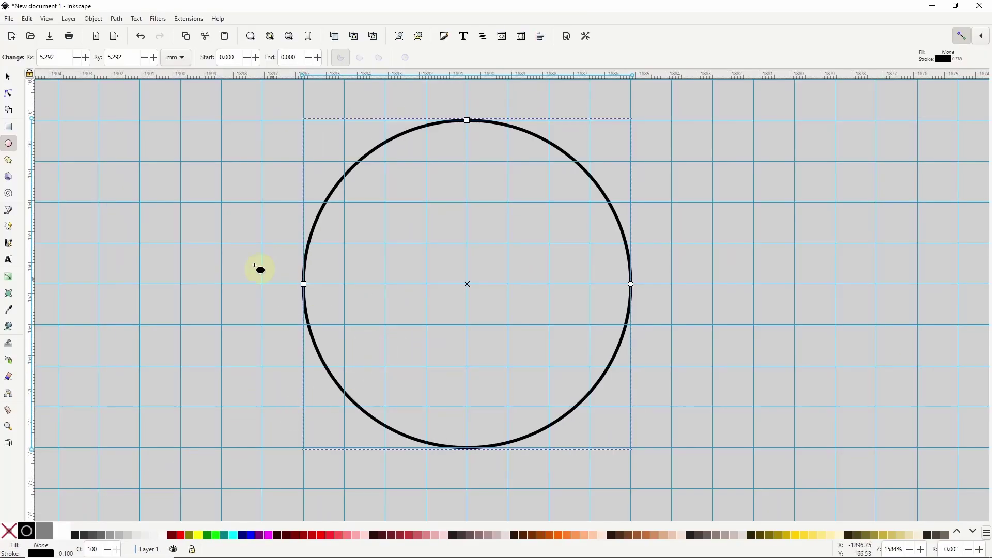
- Turn off stroke-width scaling and shrink a duplicate of the circle onto a grid line
{"action": "left_click", "coordinate": [8, 77]}
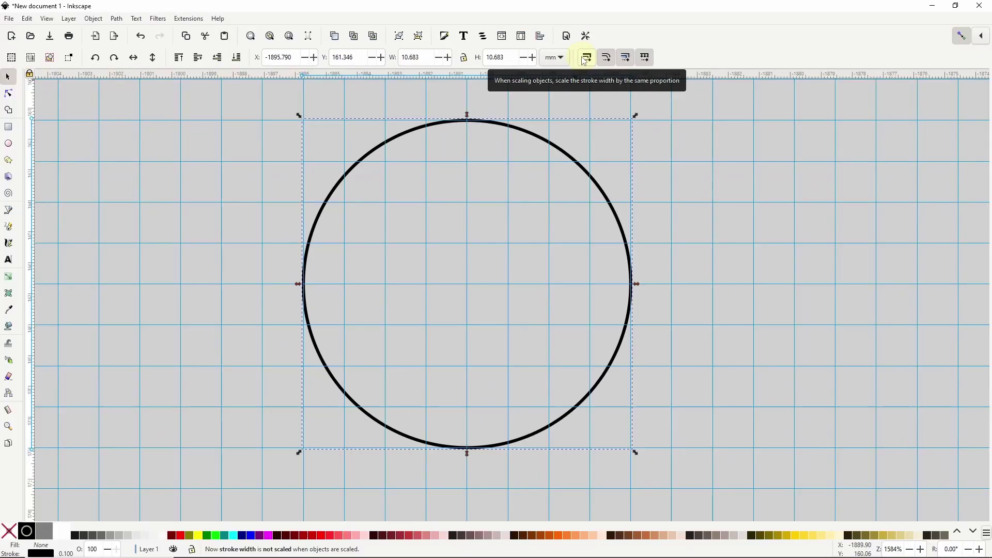
{"action": "left_click", "coordinate": [599, 26]}
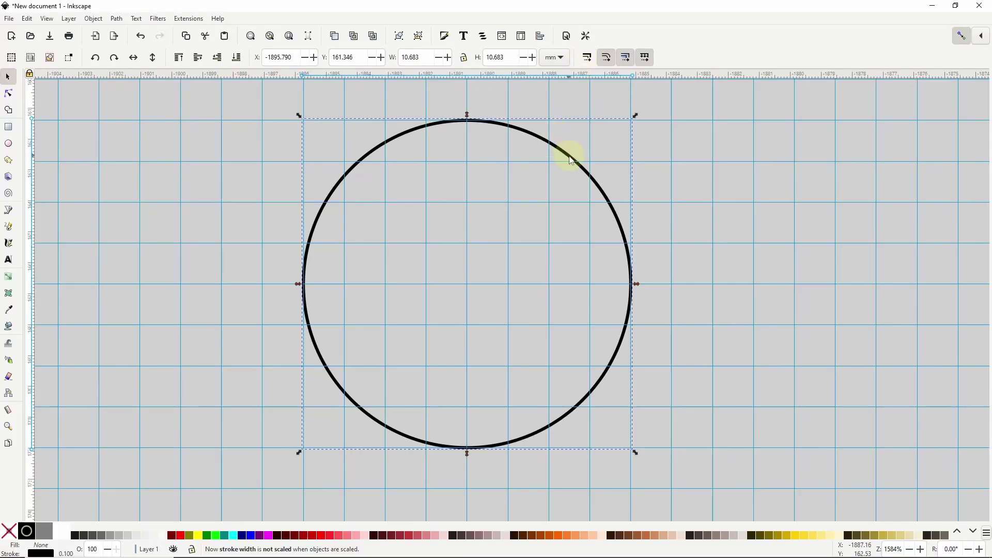
{"action": "right_click", "coordinate": [570, 160]}
{"action": "left_click", "coordinate": [593, 203]}
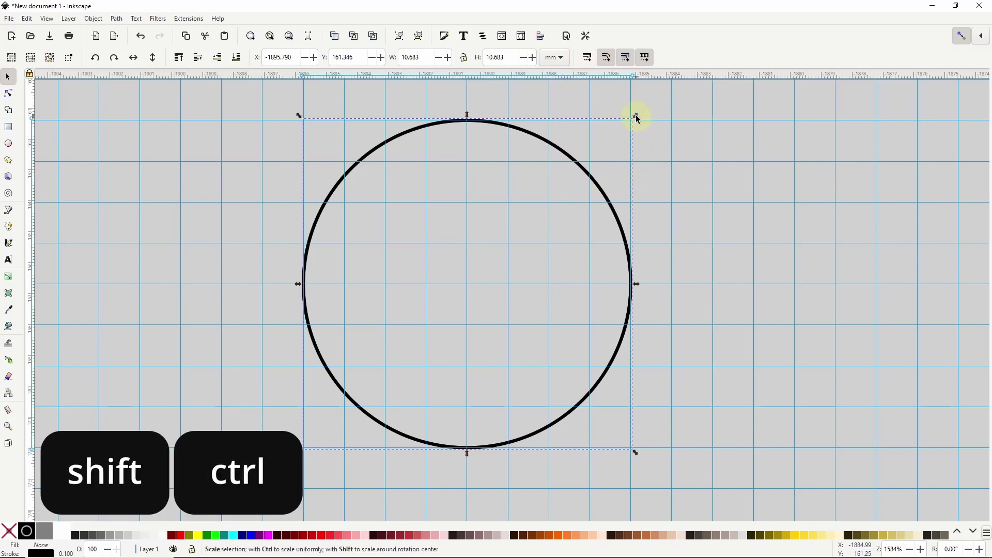
{"action": "left_click_drag", "start_coordinate": [637, 115], "coordinate": [609, 152]}
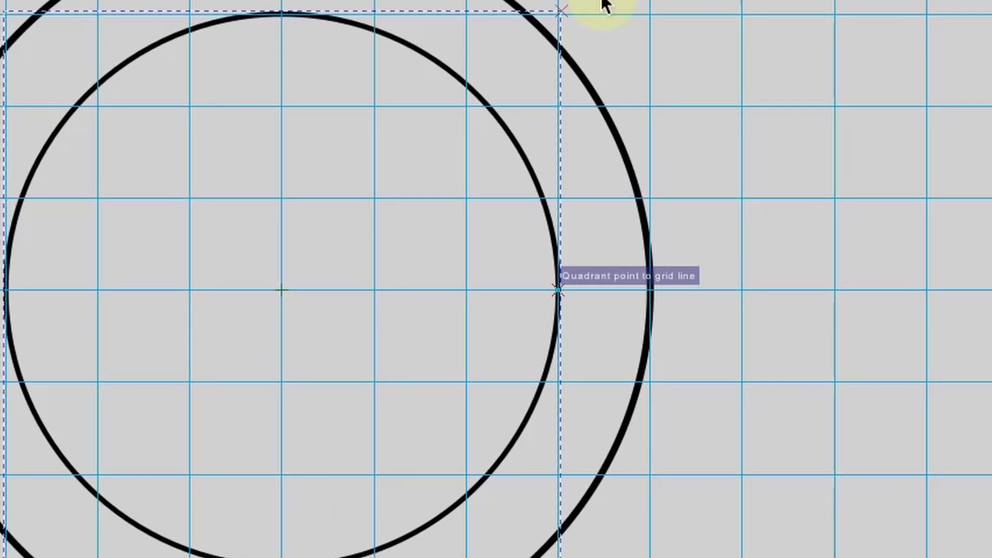
{"action": "left_click_drag", "start_coordinate": [606, 5], "coordinate": [605, 5]}
- Duplicate and shrink two more circles, the innermost 2.746 mm wide
{"action": "right_click", "coordinate": [553, 239]}
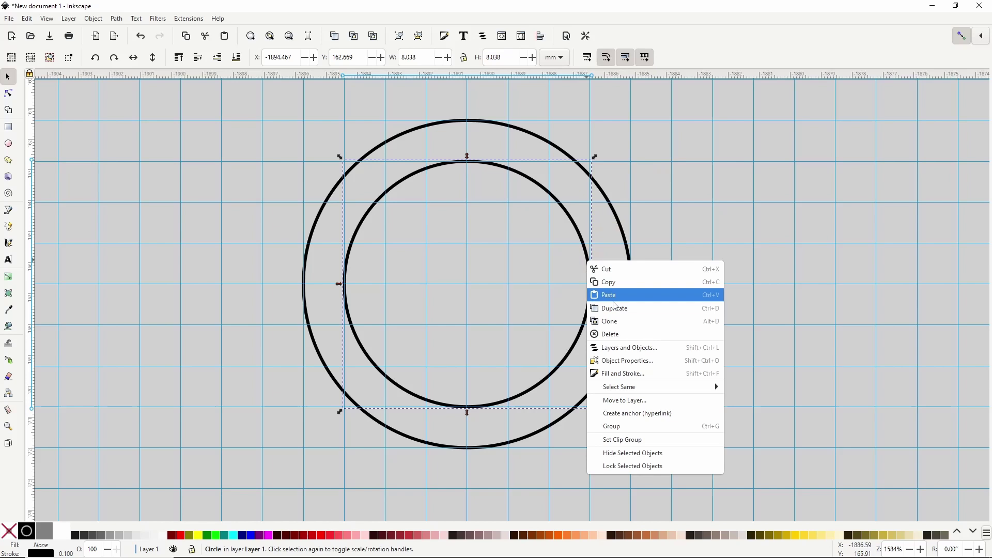
{"action": "left_click", "coordinate": [614, 306]}
{"action": "left_click_drag", "start_coordinate": [594, 410], "coordinate": [554, 381]}
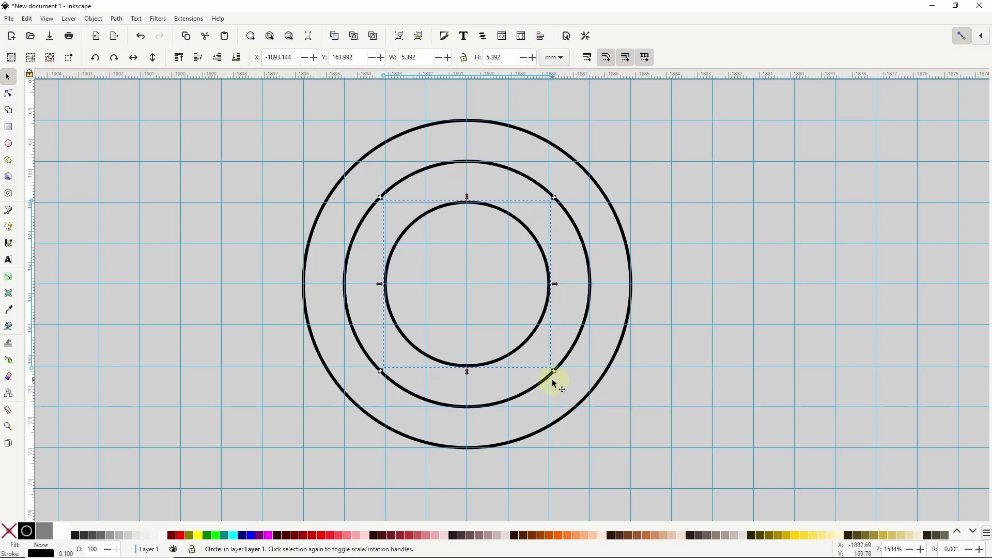
{"action": "right_click", "coordinate": [535, 335]}
{"action": "left_click", "coordinate": [570, 169]}
{"action": "left_click_drag", "start_coordinate": [555, 371], "coordinate": [513, 329]}
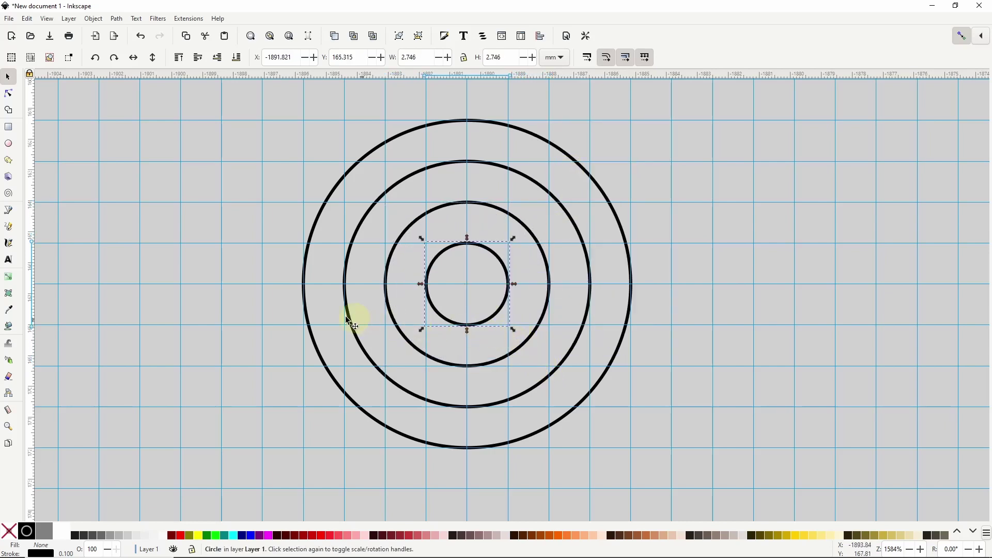
- Draw a vertical line down from the outer circle's right edge with a 0.1 stroke
{"action": "left_click", "coordinate": [9, 210]}
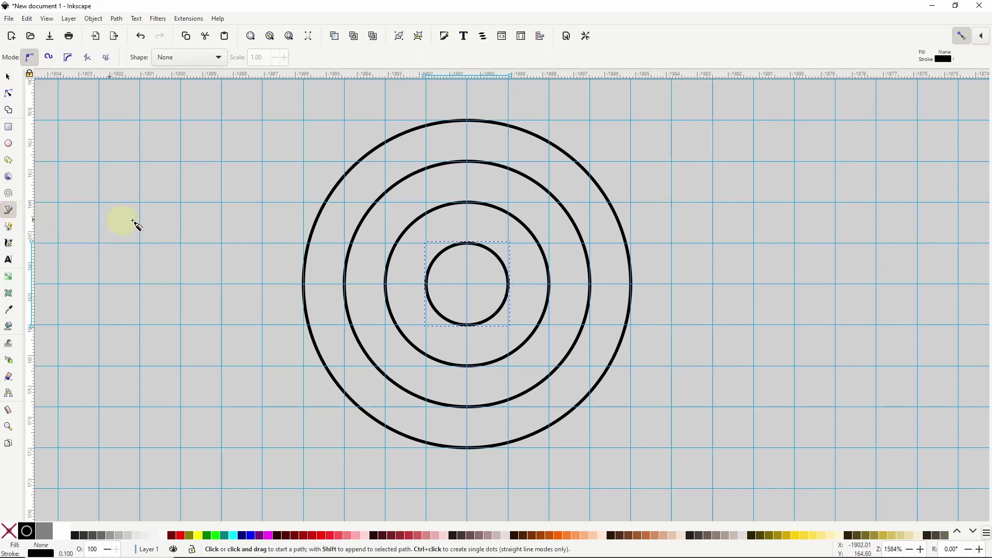
{"action": "left_click", "coordinate": [630, 283]}
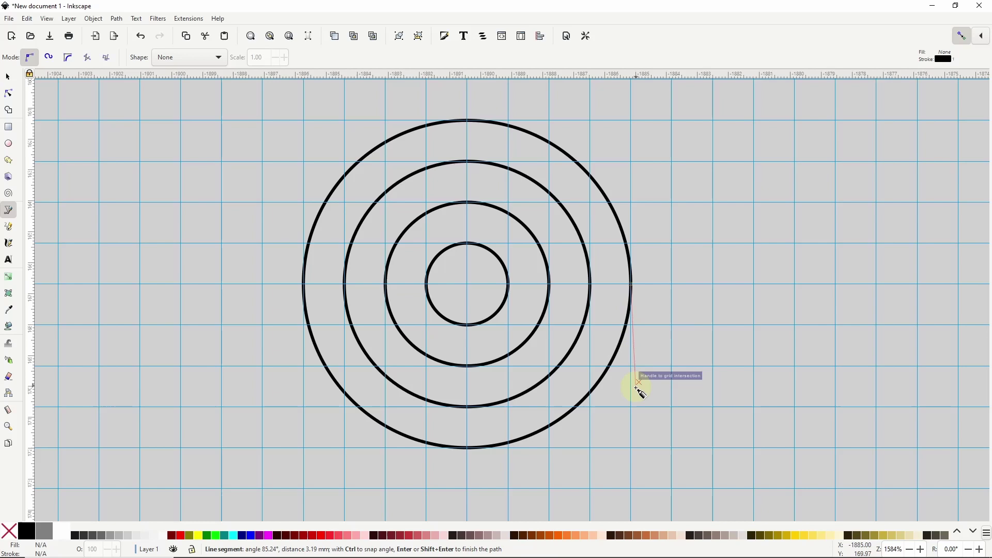
{"action": "left_click", "coordinate": [631, 490]}
{"action": "key", "text": "Return"}
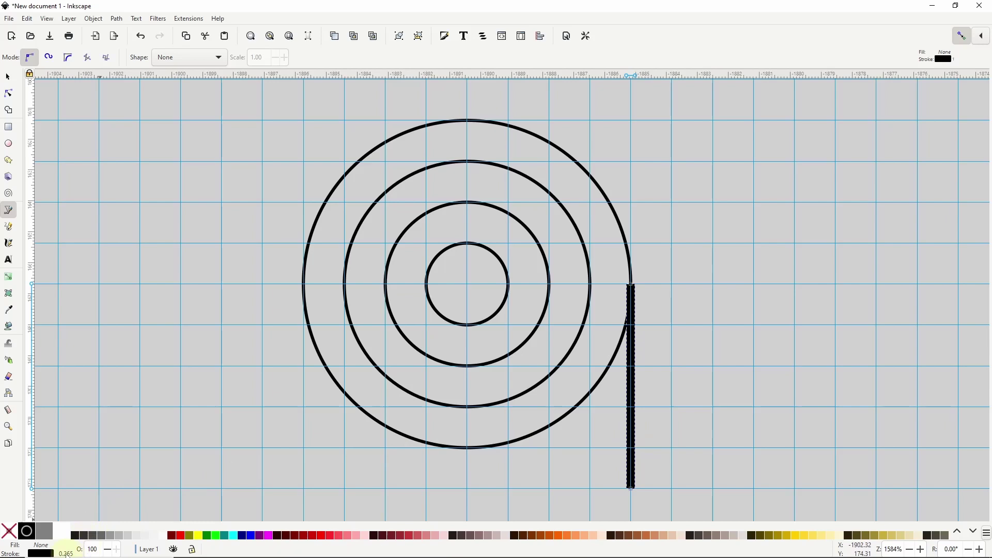
{"action": "right_click", "coordinate": [66, 553]}
{"action": "left_click", "coordinate": [86, 518]}
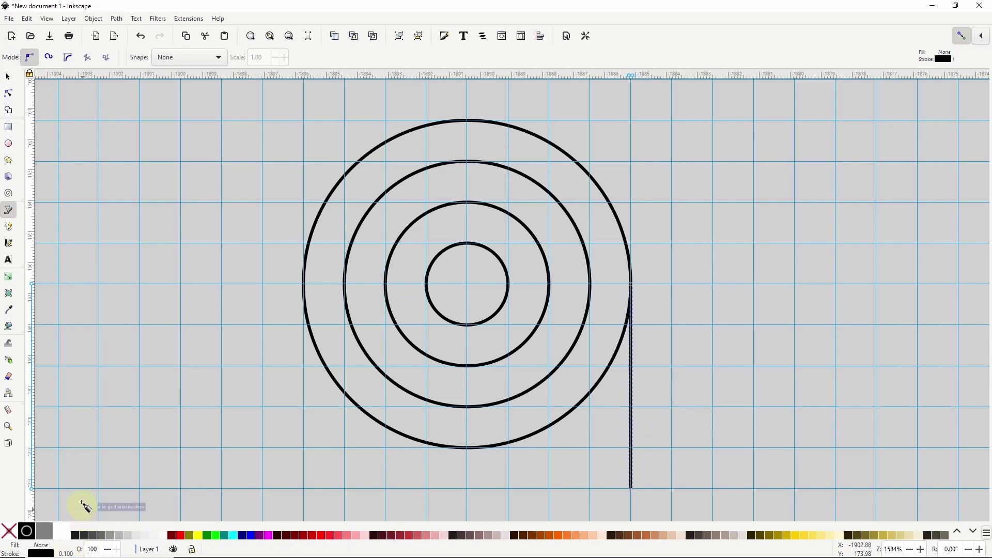
- Duplicate the vertical line three times, placing a copy at each inner circle's right edge
{"action": "left_click", "coordinate": [8, 77]}
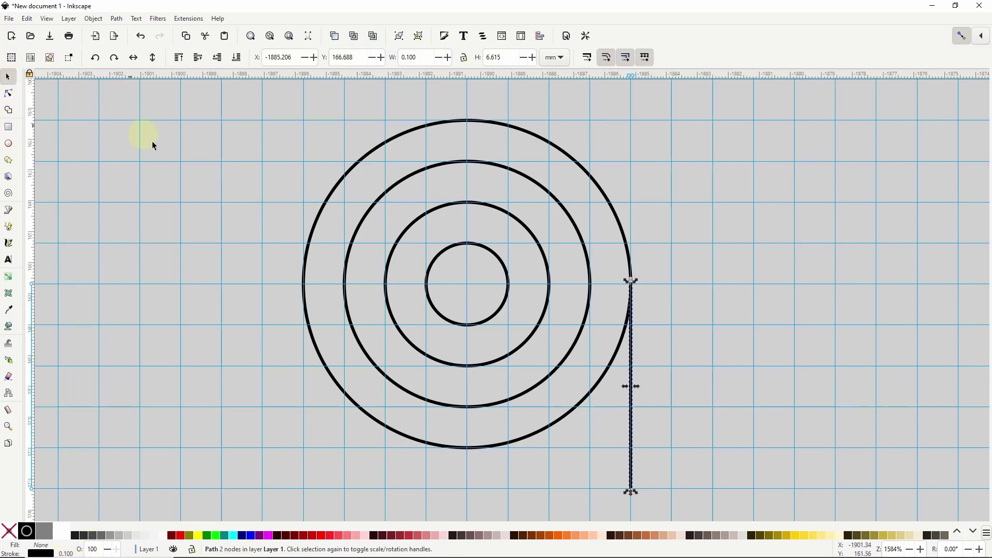
{"action": "right_click", "coordinate": [628, 437]}
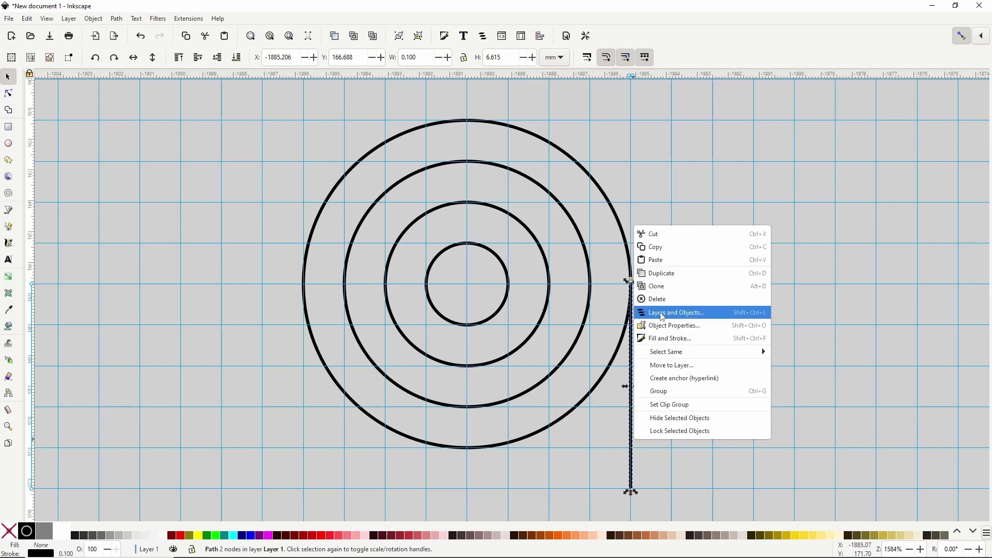
{"action": "left_click", "coordinate": [658, 272]}
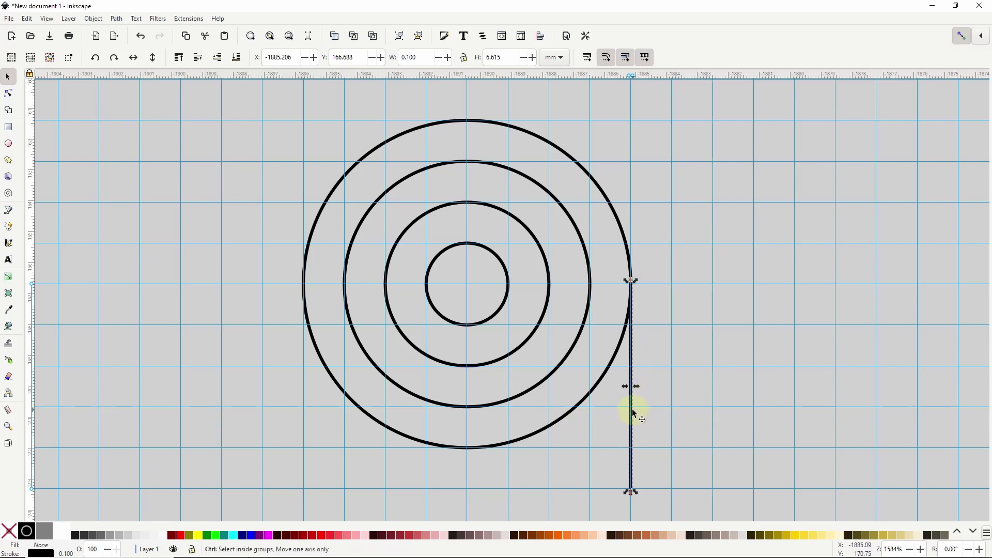
{"action": "left_click_drag", "start_coordinate": [634, 413], "coordinate": [507, 436]}
{"action": "right_click", "coordinate": [590, 410]}
{"action": "left_click", "coordinate": [620, 246]}
{"action": "right_click", "coordinate": [550, 416]}
{"action": "left_click", "coordinate": [568, 257]}
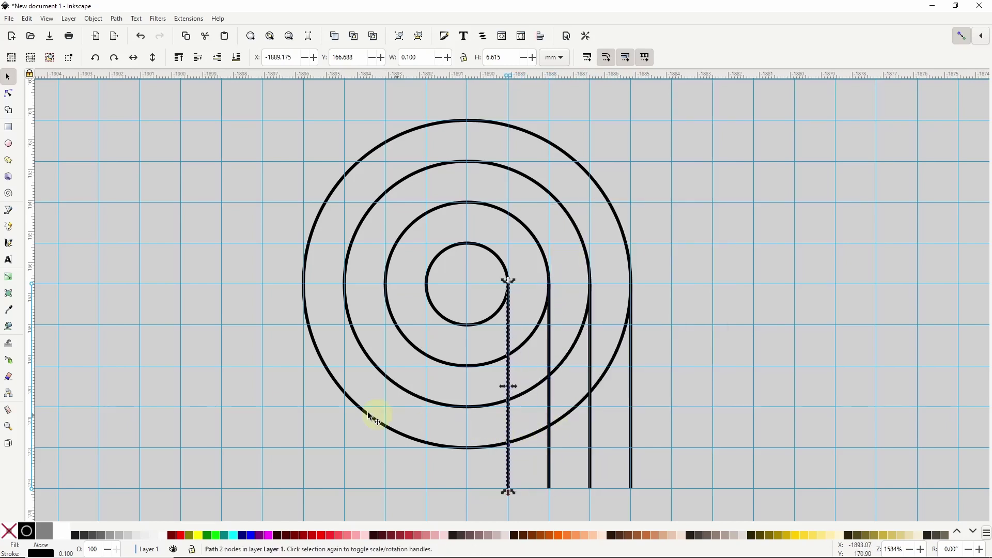
{"action": "left_click", "coordinate": [8, 213]}
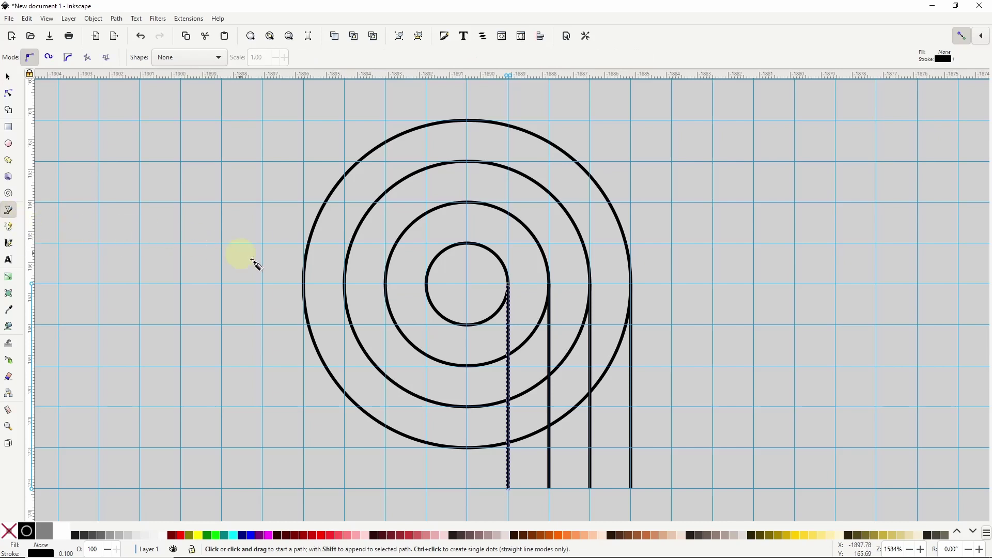
- Draw a 0.1-wide horizontal line across the bottoms of the four vertical lines
{"action": "left_click", "coordinate": [630, 487]}
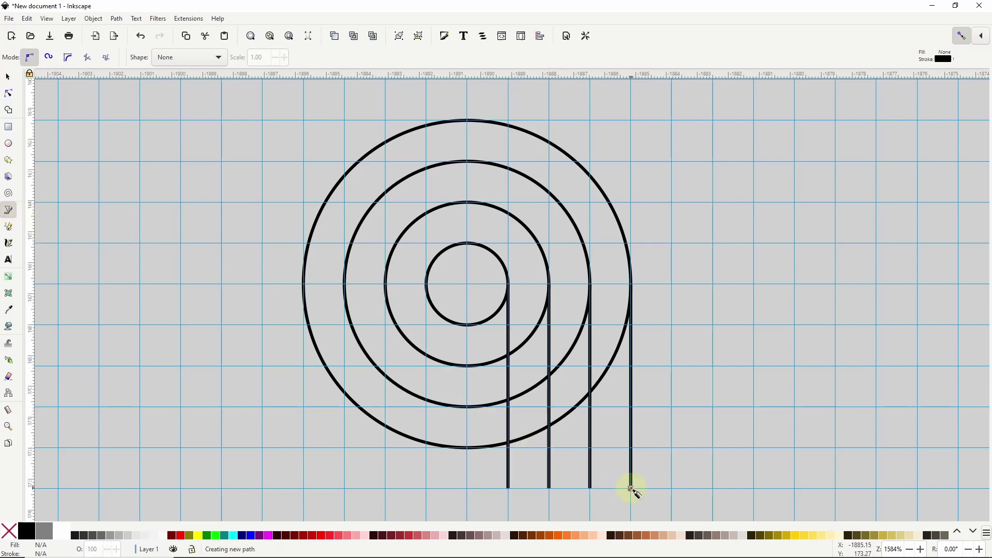
{"action": "double_click", "coordinate": [467, 487]}
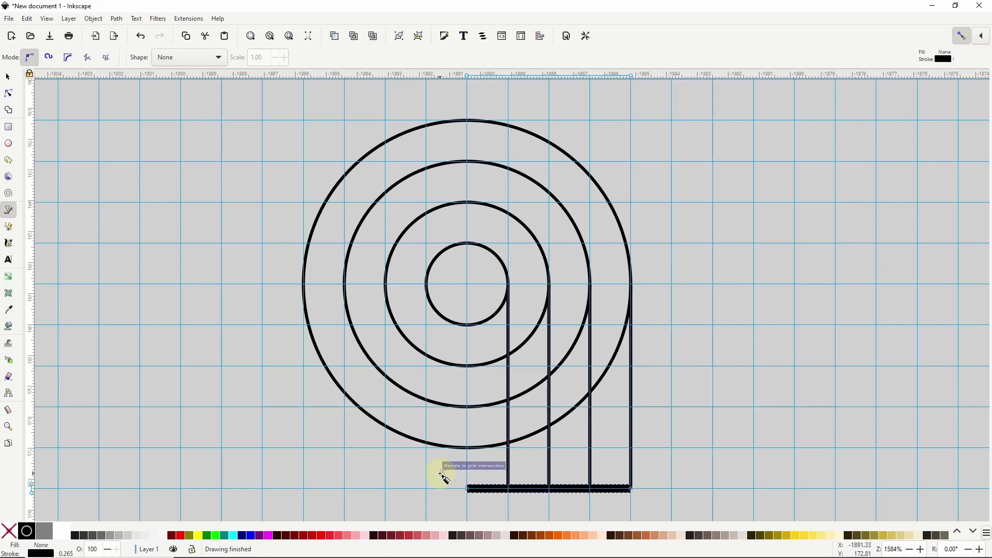
{"action": "right_click", "coordinate": [69, 553]}
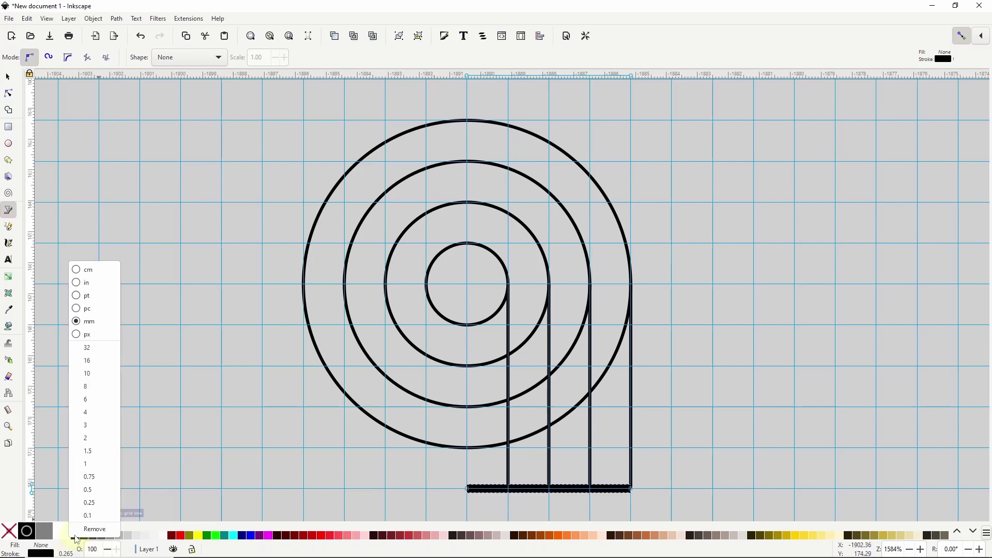
{"action": "left_click", "coordinate": [88, 516]}
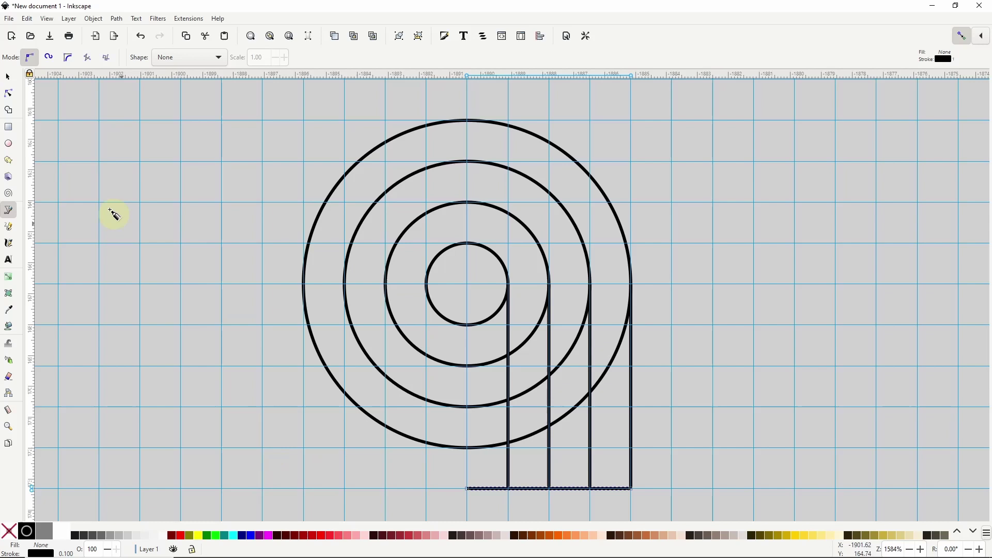
- Duplicate the horizontal line four times, stacking the copies one grid row apart
{"action": "left_click", "coordinate": [8, 82]}
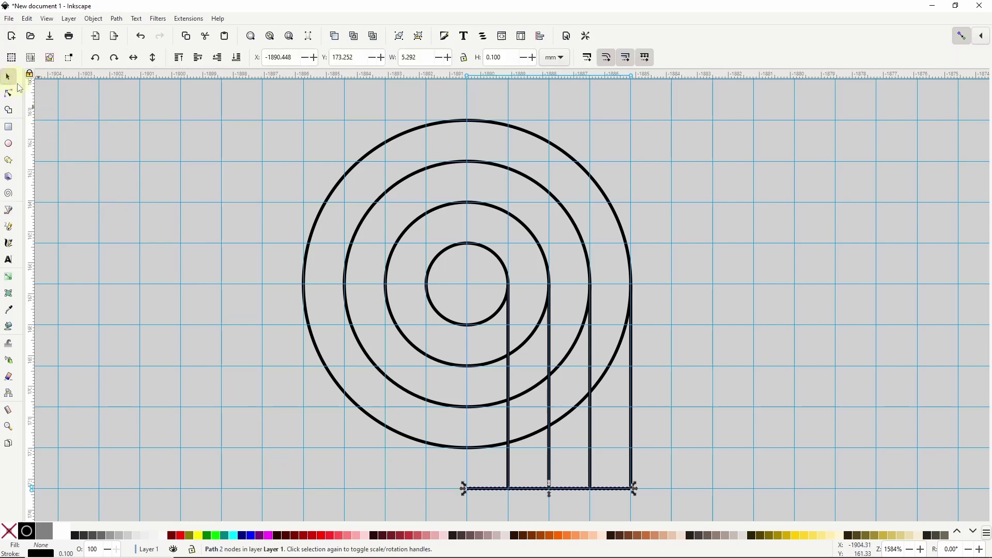
{"action": "right_click", "coordinate": [471, 487]}
{"action": "left_click", "coordinate": [521, 325]}
{"action": "left_click_drag", "start_coordinate": [522, 484], "coordinate": [522, 324]}
{"action": "right_click", "coordinate": [519, 443]}
{"action": "left_click", "coordinate": [549, 283]}
{"action": "right_click", "coordinate": [517, 408]}
{"action": "left_click", "coordinate": [549, 241]}
{"action": "right_click", "coordinate": [529, 360]}
{"action": "left_click", "coordinate": [568, 206]}
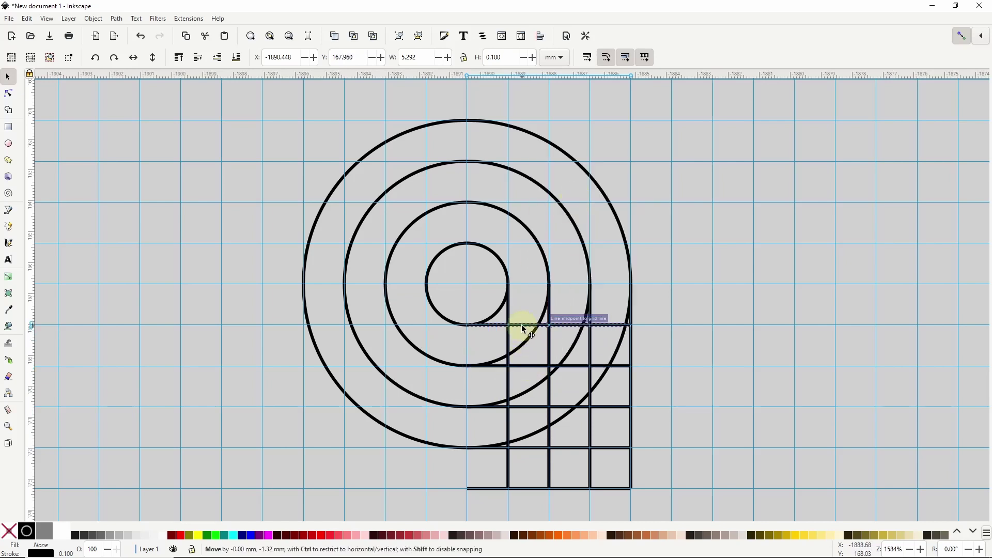
{"action": "left_click", "coordinate": [262, 354]}
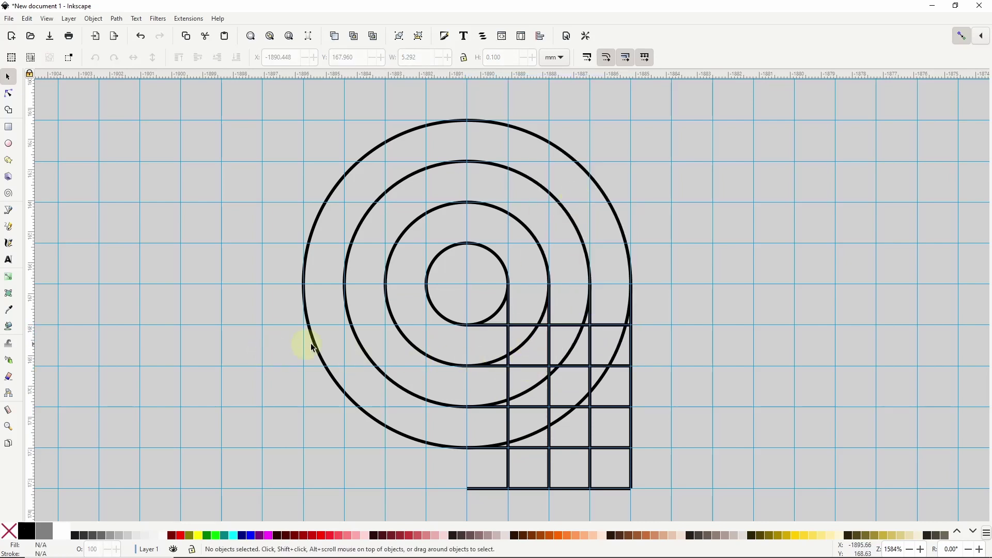
- Disable snapping, hide the page grid, and select all circles and lines
{"action": "left_click", "coordinate": [961, 36]}
{"action": "left_click", "coordinate": [47, 18]}
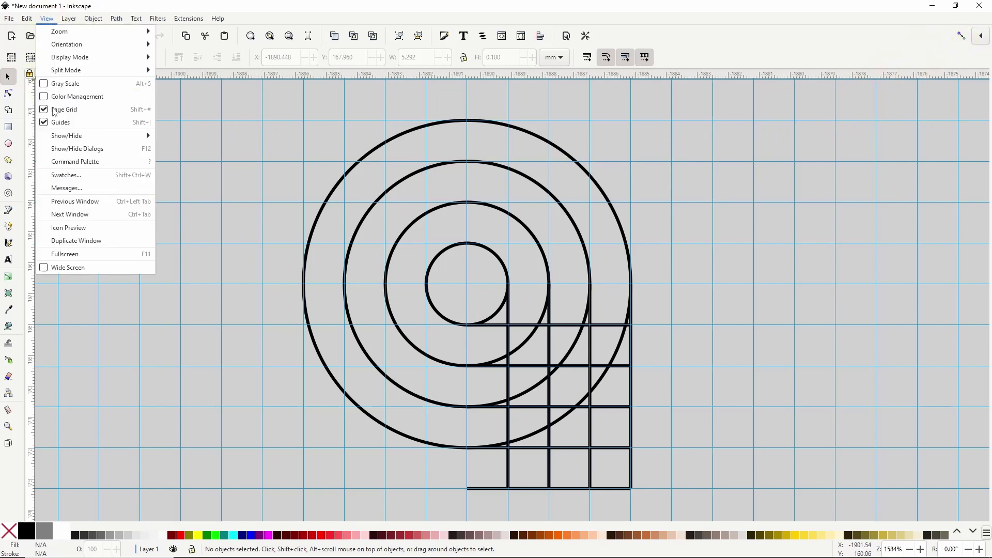
{"action": "left_click", "coordinate": [48, 110]}
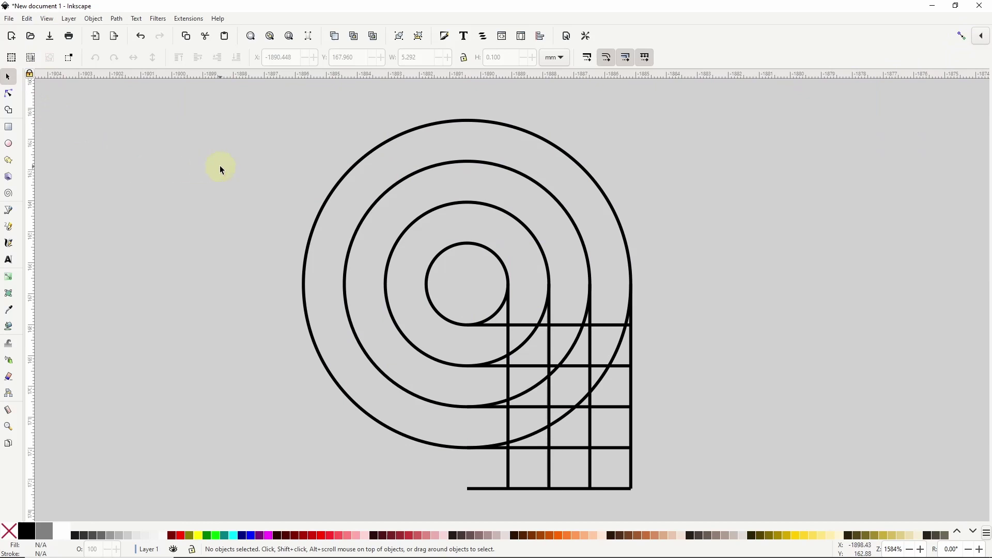
{"action": "mouse_move", "coordinate": [241, 120]}
{"action": "left_mouse_down"}
{"action": "mouse_move", "coordinate": [349, 255]}
{"action": "mouse_move", "coordinate": [695, 504]}
{"action": "left_mouse_up"}
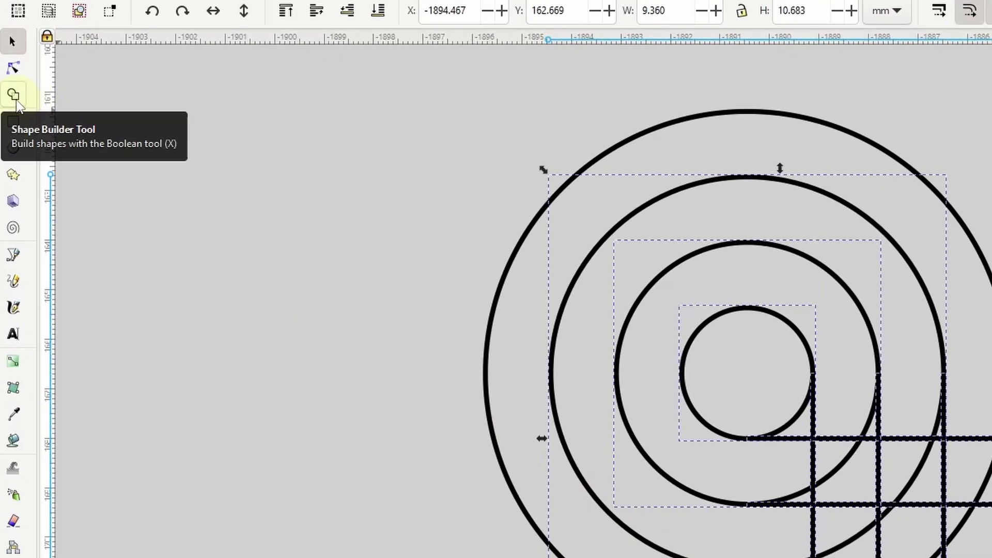
- Apply the Shape Builder to the selection and zoom around to inspect the fragments
{"action": "left_click", "coordinate": [15, 98]}
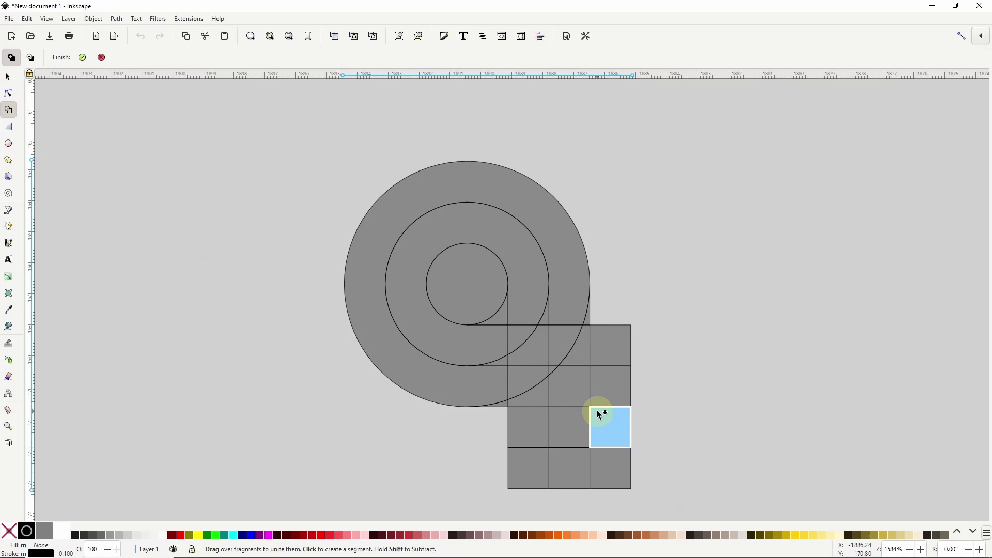
{"action": "scroll", "coordinate": [534, 365], "scroll_direction": "up", "scroll_amount": 5, "text": "ctrl"}
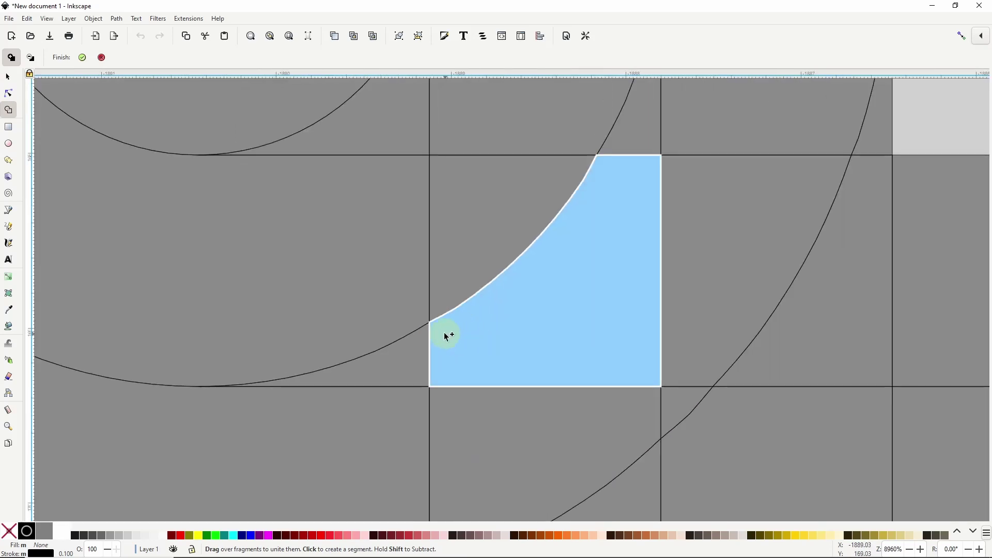
{"action": "left_click_drag", "start_coordinate": [446, 336], "coordinate": [515, 399]}
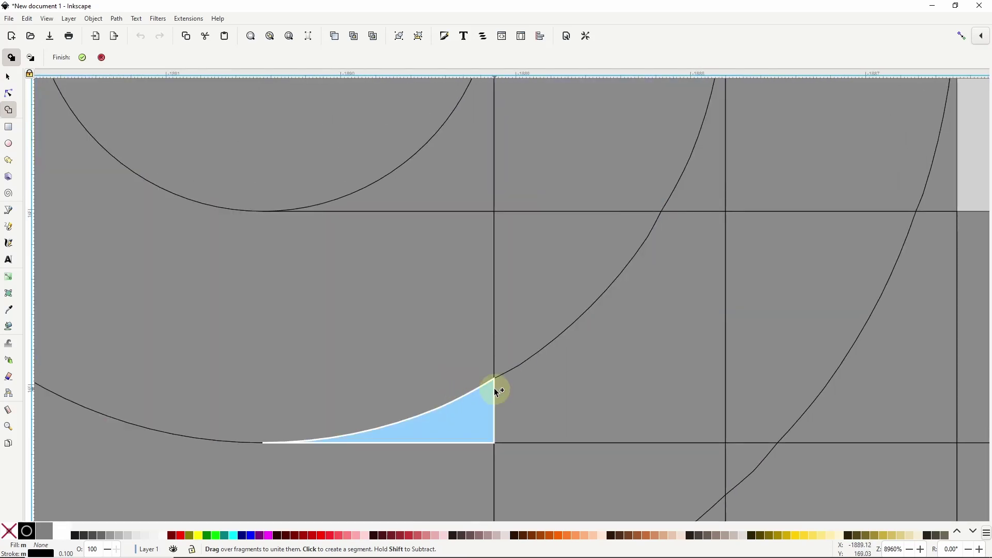
{"action": "scroll", "coordinate": [554, 357], "scroll_direction": "up", "scroll_amount": 2, "text": "ctrl"}
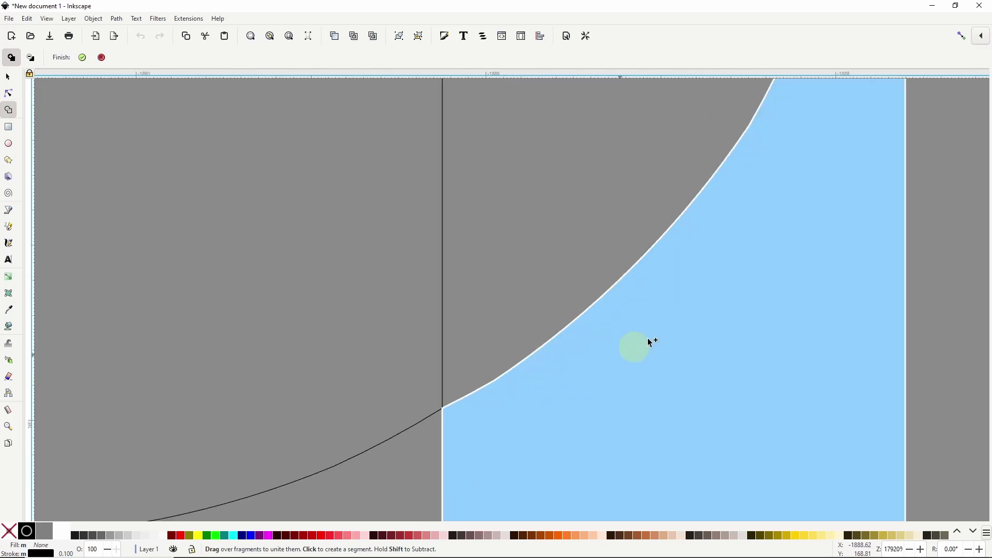
{"action": "scroll", "coordinate": [611, 416], "scroll_direction": "down", "scroll_amount": 3, "text": "ctrl"}
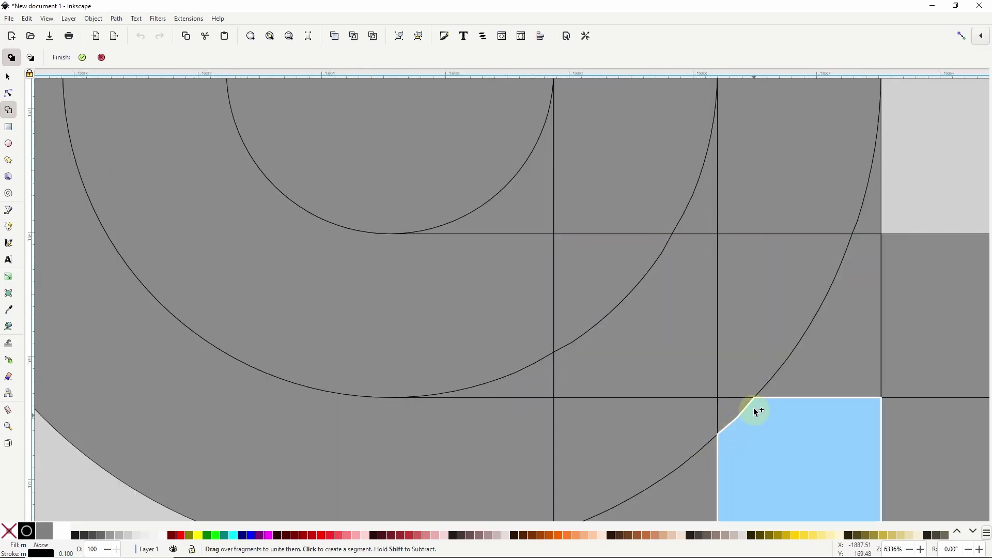
{"action": "scroll", "coordinate": [735, 343], "scroll_direction": "down", "scroll_amount": 4, "text": "ctrl"}
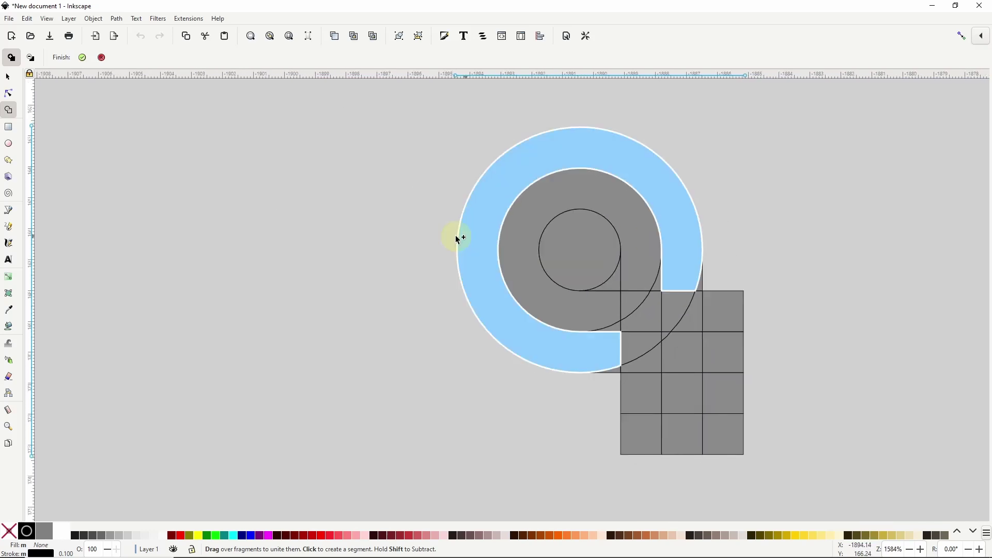
- Exit the Shape Builder, select the circles, and convert them with Path > Object to Path
{"action": "left_click", "coordinate": [7, 76]}
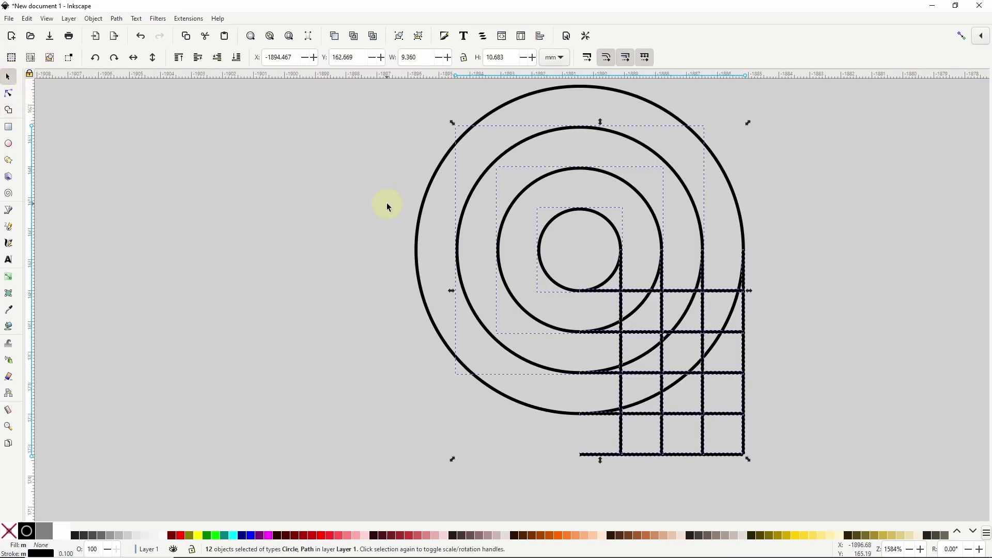
{"action": "left_click", "coordinate": [388, 206]}
{"action": "left_click", "coordinate": [423, 195]}
{"action": "left_click", "coordinate": [464, 211], "text": "shift"}
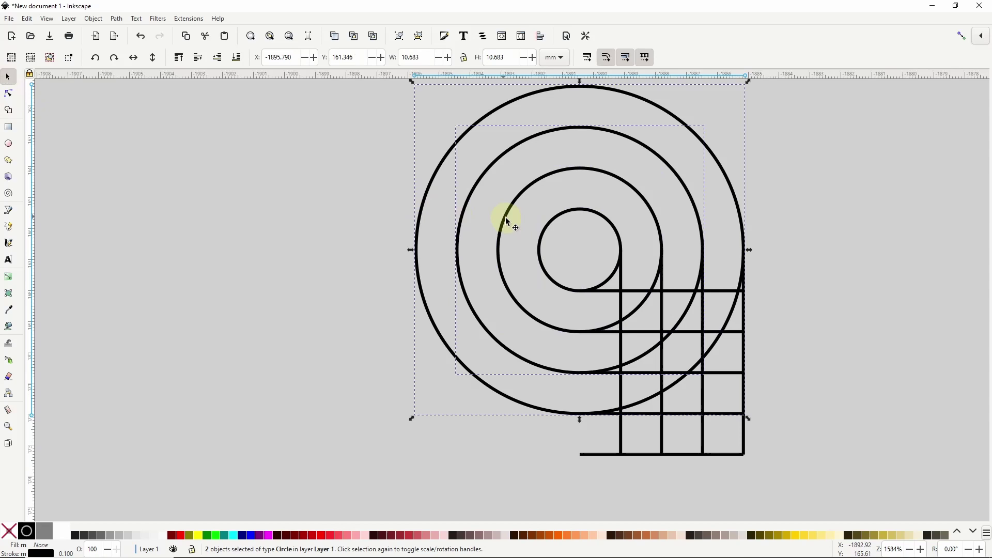
{"action": "left_click_drag", "start_coordinate": [542, 241], "coordinate": [525, 267]}
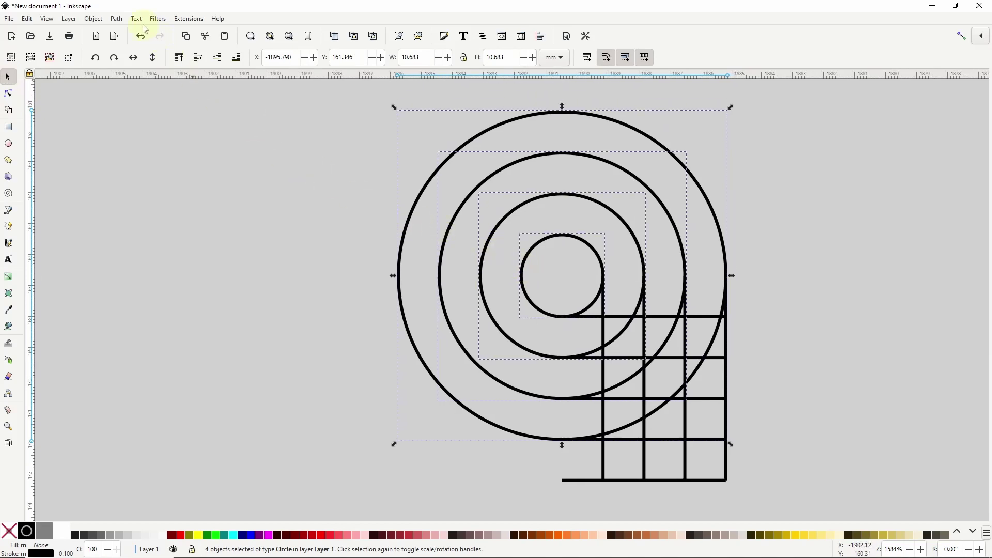
{"action": "left_click", "coordinate": [117, 18]}
{"action": "left_click", "coordinate": [129, 32]}
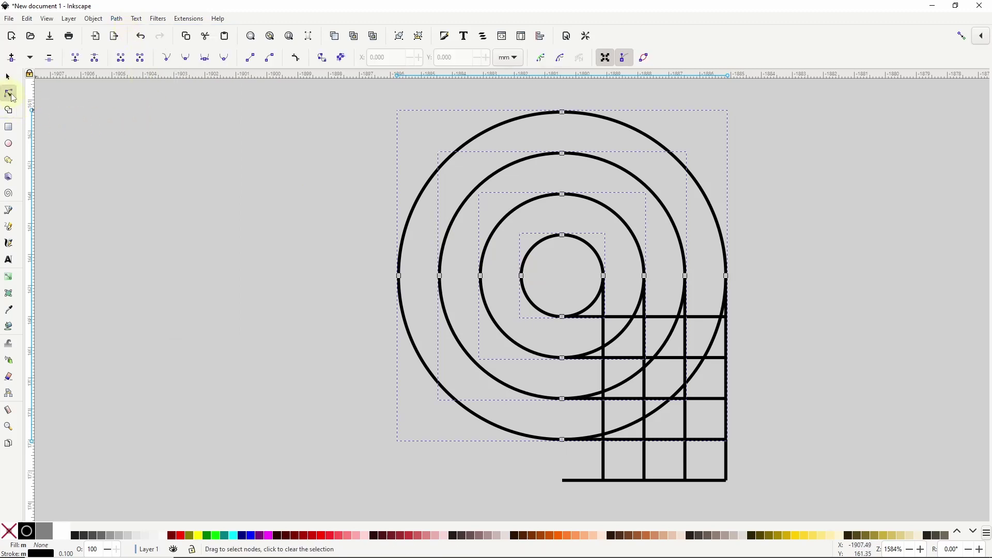
- Select the converted circles together with all the grid lines
{"action": "scroll", "coordinate": [356, 126], "scroll_direction": "up", "scroll_amount": 1}
{"action": "scroll", "coordinate": [357, 126], "scroll_direction": "right", "scroll_amount": 1}
{"action": "left_click_drag", "start_coordinate": [330, 107], "coordinate": [765, 464]}
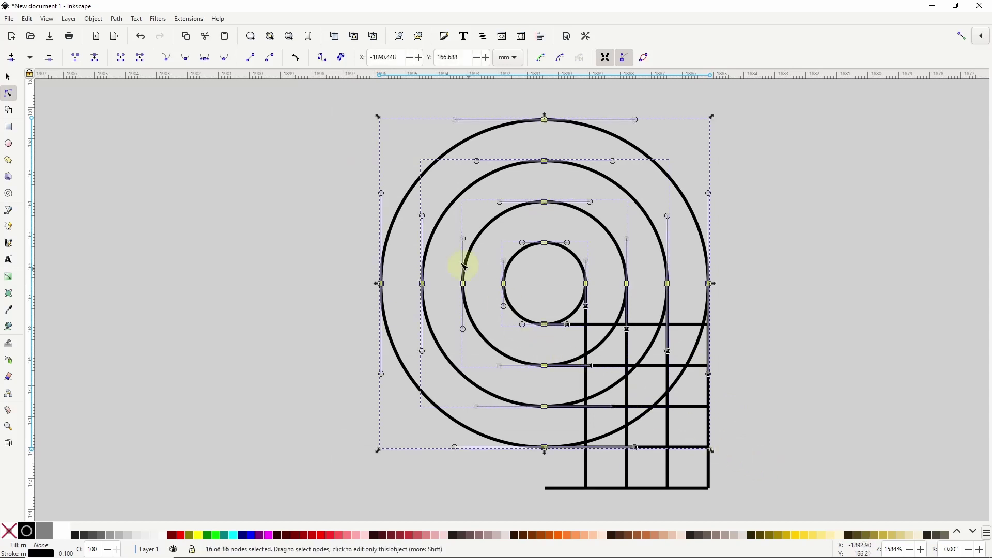
{"action": "left_click", "coordinate": [206, 59]}
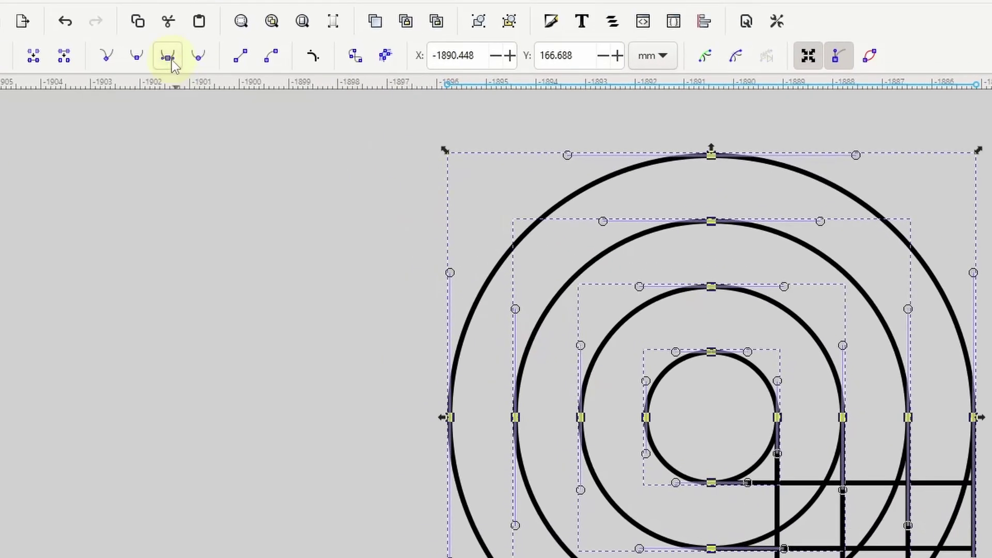
{"action": "left_click", "coordinate": [8, 76]}
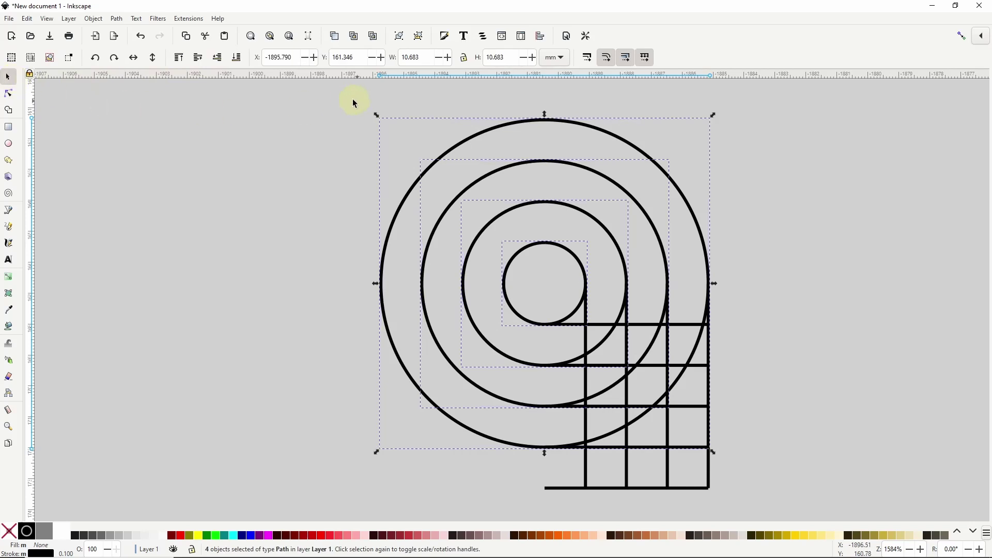
{"action": "left_click_drag", "start_coordinate": [355, 104], "coordinate": [776, 513]}
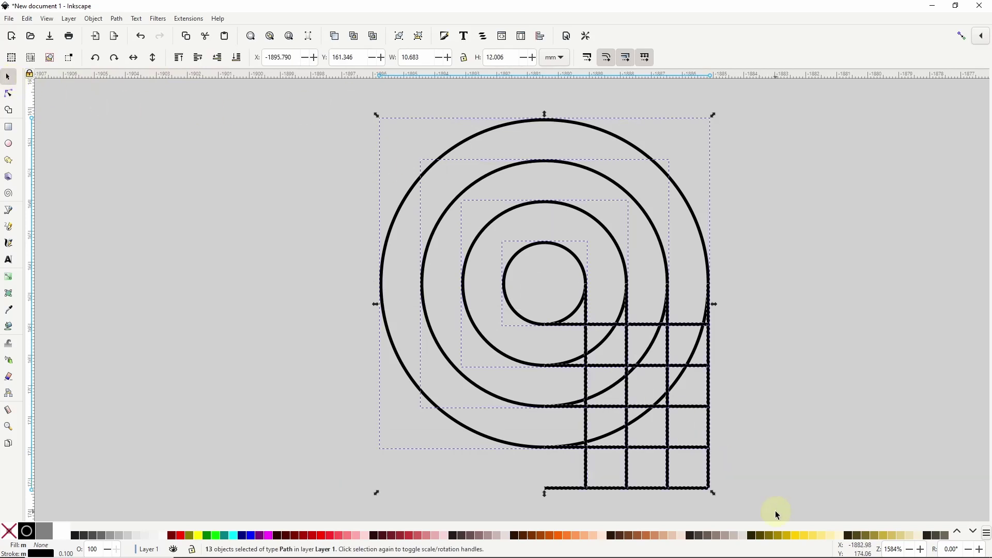
- Break the 13 selected circle and grid paths into grey Shape Builder fragments, then inspect them zoomed in
{"action": "left_click", "coordinate": [9, 115]}
{"action": "scroll", "coordinate": [764, 346], "scroll_direction": "up", "scroll_amount": 1}
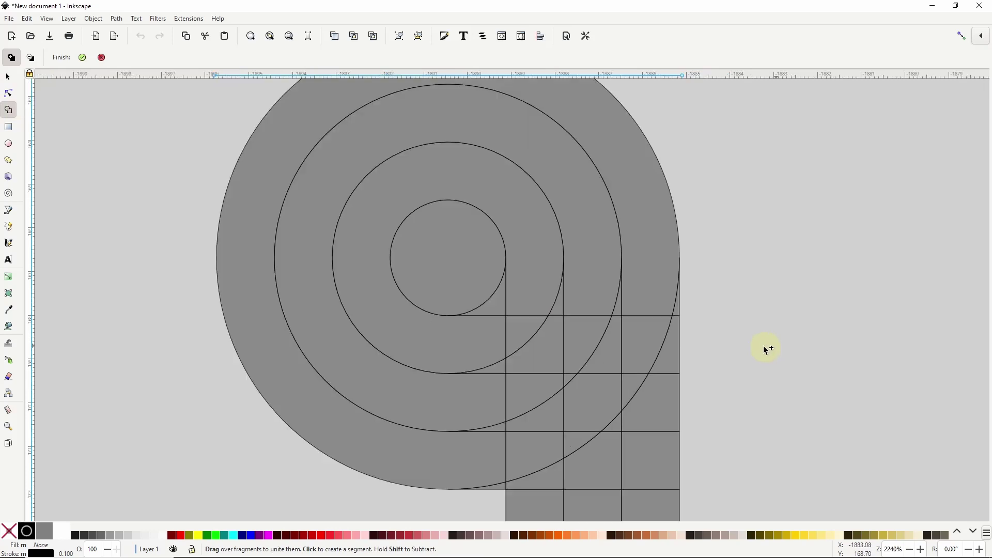
{"action": "scroll", "coordinate": [738, 348], "scroll_direction": "up", "scroll_amount": 3}
{"action": "left_click_drag", "start_coordinate": [513, 383], "coordinate": [690, 332]}
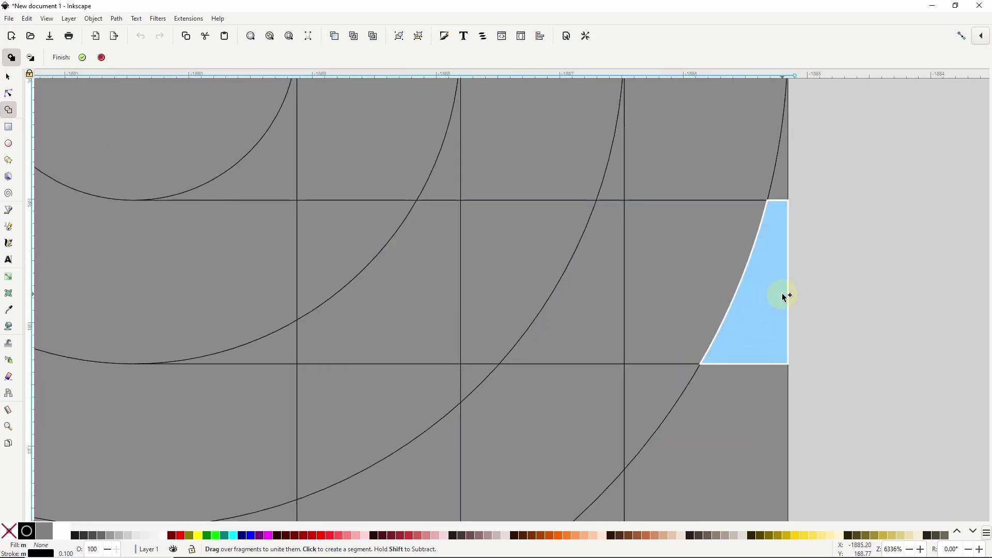
{"action": "scroll", "coordinate": [786, 297], "scroll_direction": "down", "scroll_amount": 4}
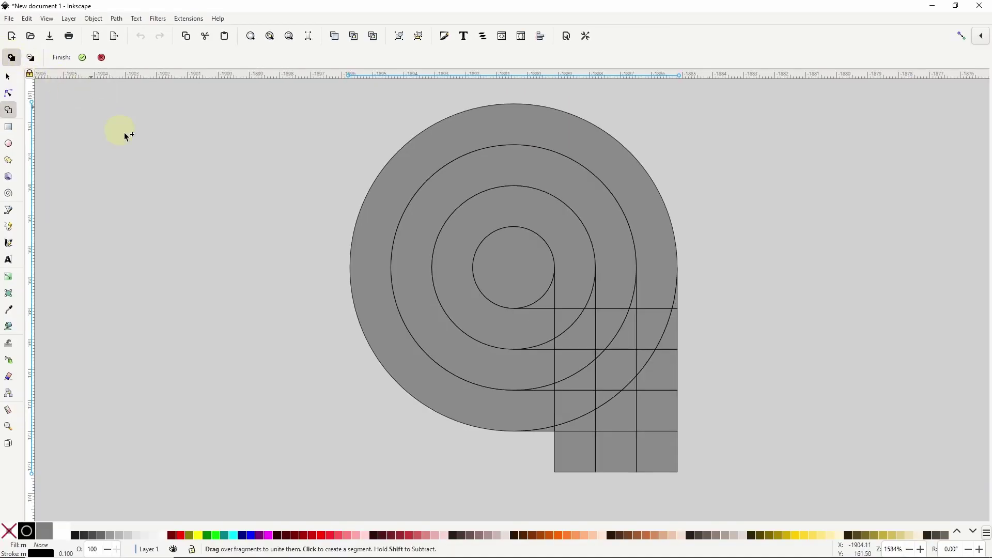
- Merge the right-hand column cells with the outer ring fragments into the first looping band, undoing one wrong merge
{"action": "left_click", "coordinate": [655, 451]}
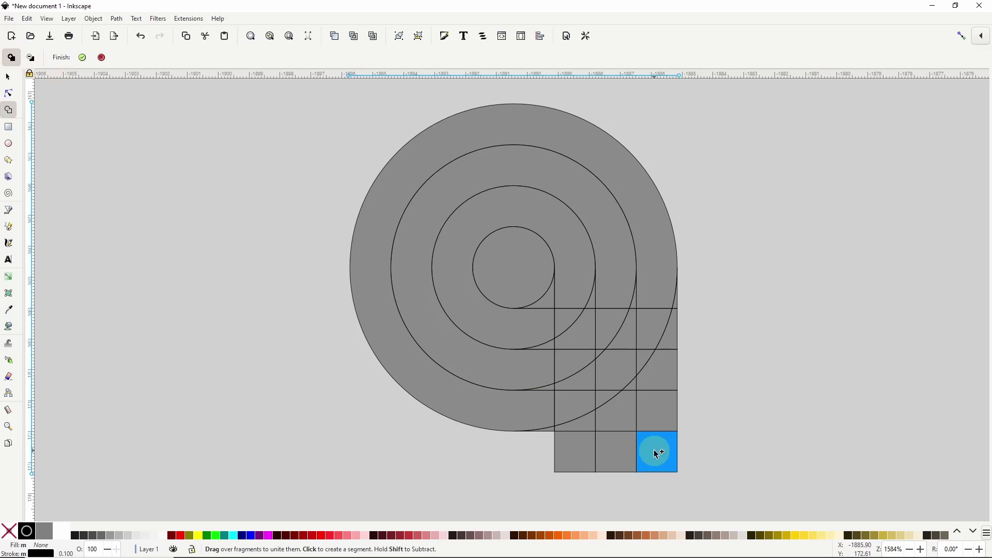
{"action": "left_click", "coordinate": [666, 413]}
{"action": "left_click", "coordinate": [667, 381]}
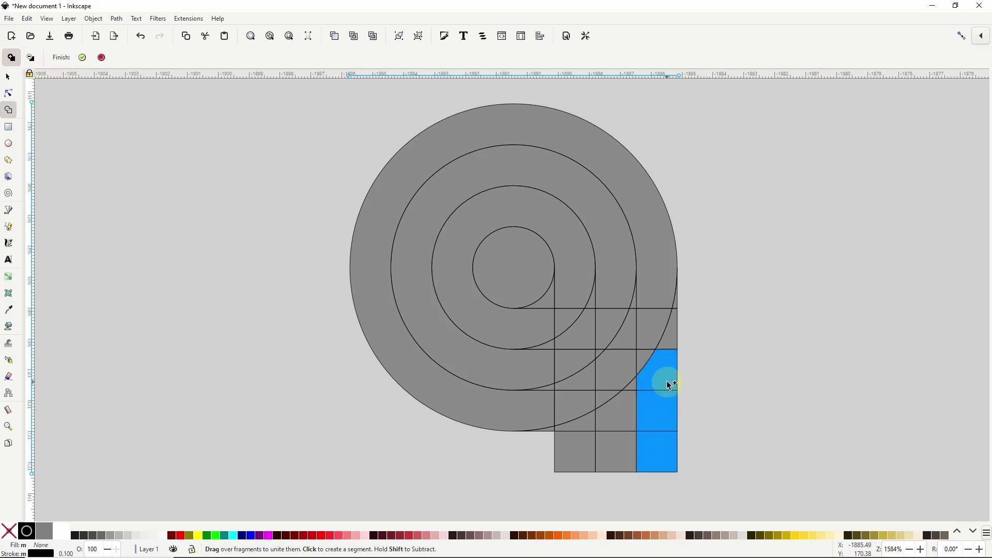
{"action": "scroll", "coordinate": [726, 428], "scroll_direction": "up", "scroll_amount": 1}
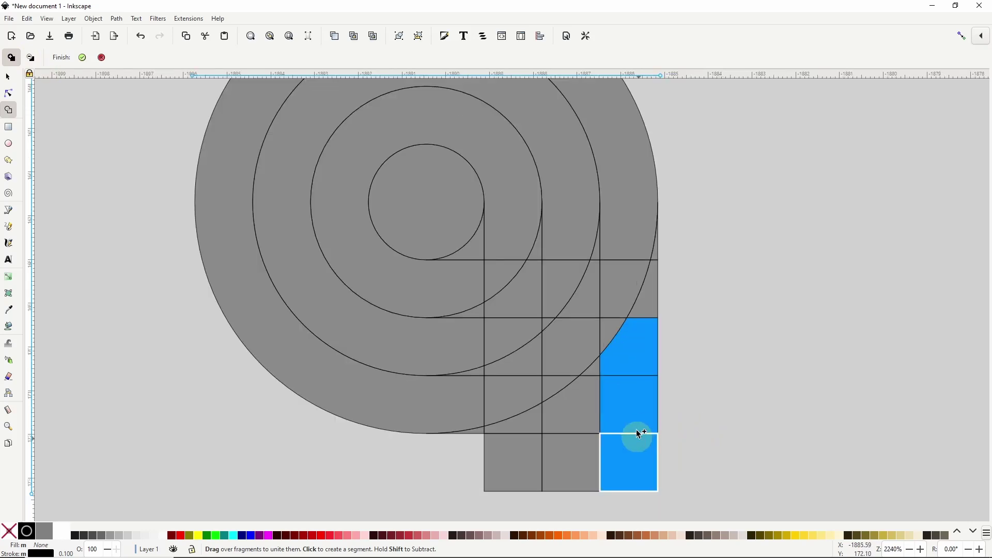
{"action": "left_click_drag", "start_coordinate": [637, 432], "coordinate": [652, 358]}
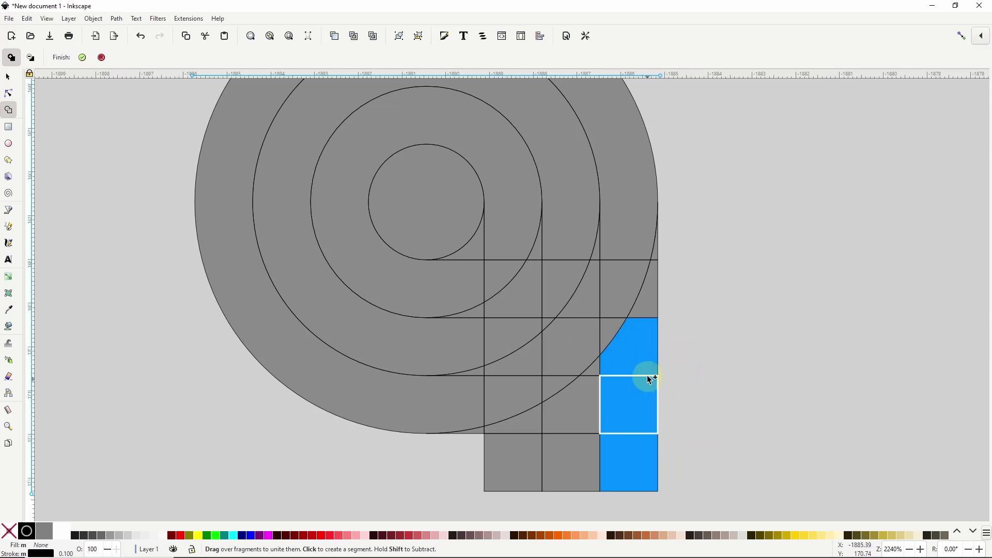
{"action": "scroll", "coordinate": [710, 347], "scroll_direction": "down", "scroll_amount": 1}
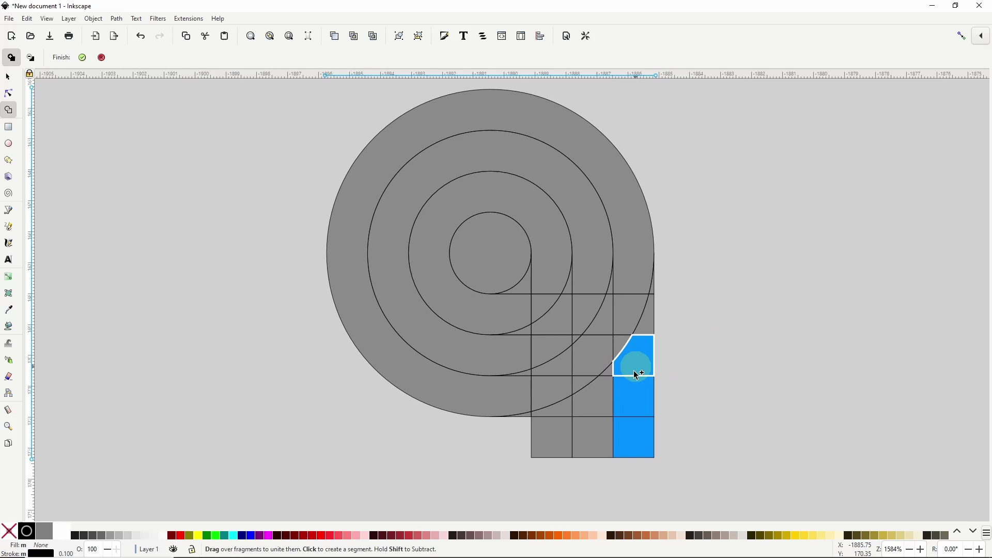
{"action": "left_click_drag", "start_coordinate": [642, 433], "coordinate": [641, 386]}
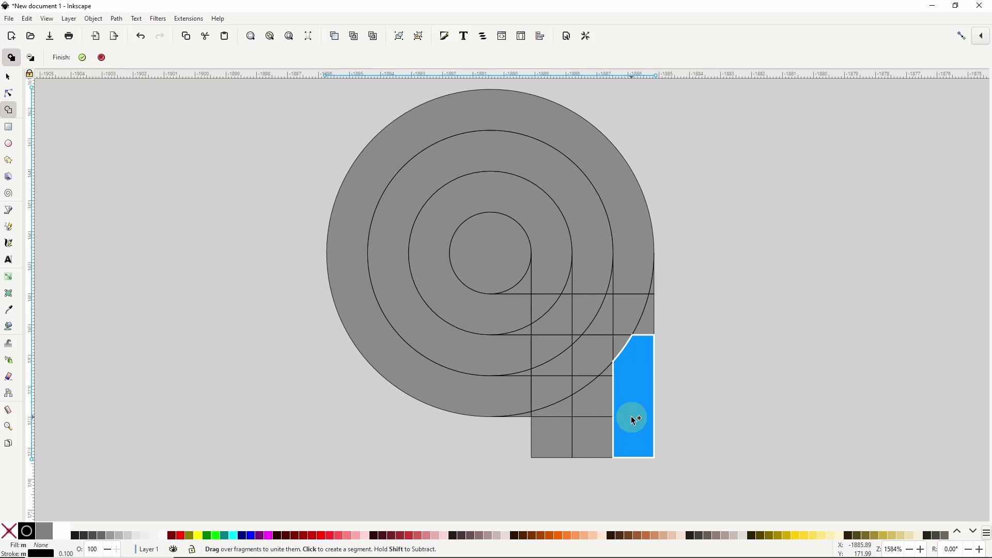
{"action": "scroll", "coordinate": [627, 411], "scroll_direction": "up", "scroll_amount": 1}
{"action": "scroll", "coordinate": [628, 411], "scroll_direction": "right", "scroll_amount": 1}
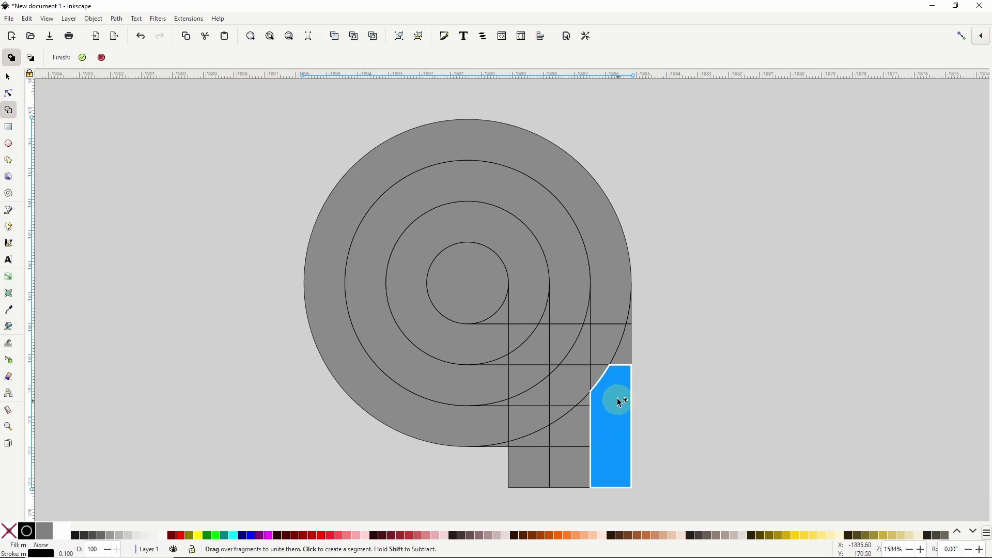
{"action": "mouse_move", "coordinate": [602, 369]}
{"action": "left_mouse_down"}
{"action": "mouse_move", "coordinate": [613, 344]}
{"action": "mouse_move", "coordinate": [586, 357]}
{"action": "left_mouse_up"}
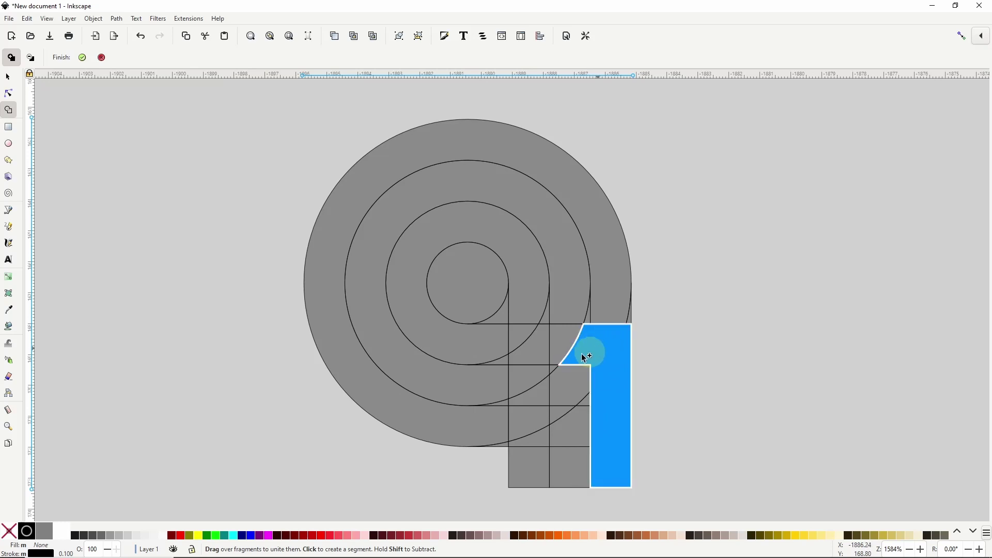
{"action": "key", "text": "ctrl+z"}
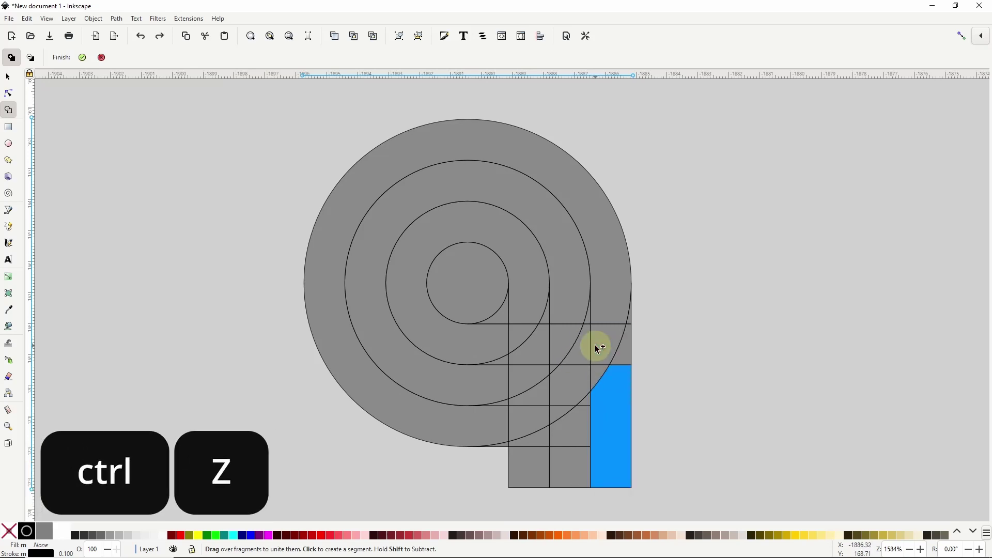
{"action": "mouse_move", "coordinate": [608, 368]}
{"action": "left_mouse_down"}
{"action": "mouse_move", "coordinate": [629, 319]}
{"action": "mouse_move", "coordinate": [618, 293]}
{"action": "left_mouse_up"}
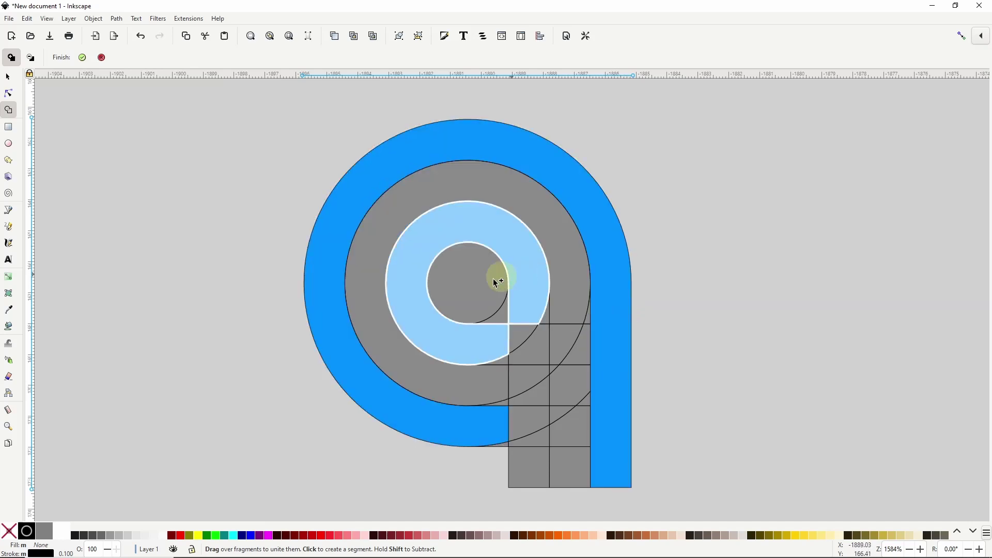
{"action": "left_click_drag", "start_coordinate": [472, 414], "coordinate": [483, 432]}
- Build the second band from the bottom middle cell, its wedge and the second ring
{"action": "scroll", "coordinate": [483, 432], "scroll_direction": "up", "scroll_amount": 1}
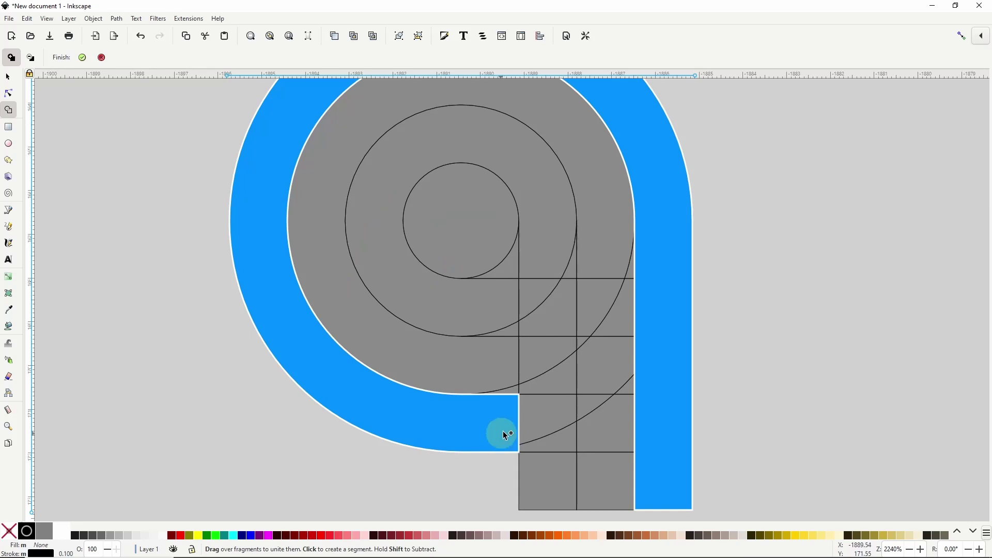
{"action": "scroll", "coordinate": [591, 392], "scroll_direction": "down", "scroll_amount": 1}
{"action": "scroll", "coordinate": [557, 426], "scroll_direction": "right", "scroll_amount": 1}
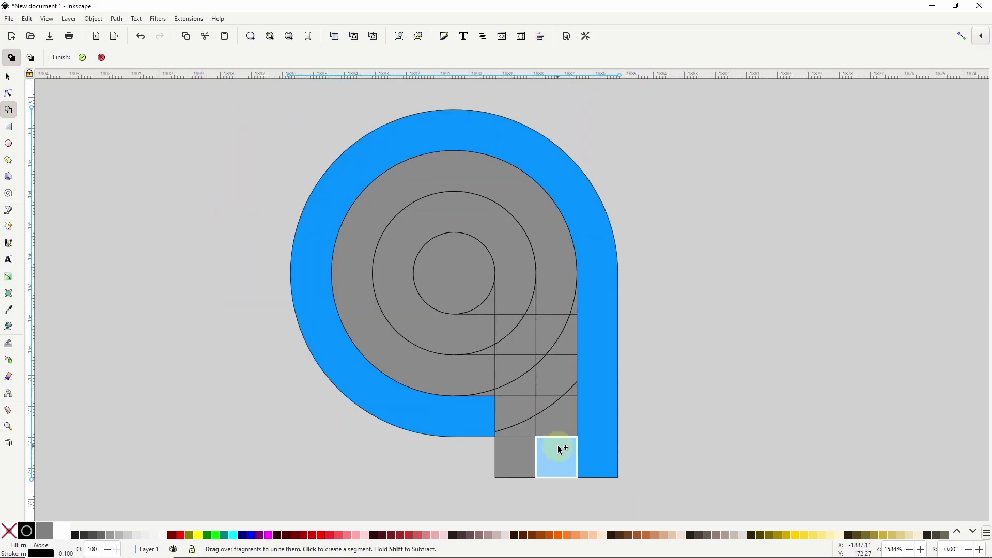
{"action": "left_click", "coordinate": [561, 442]}
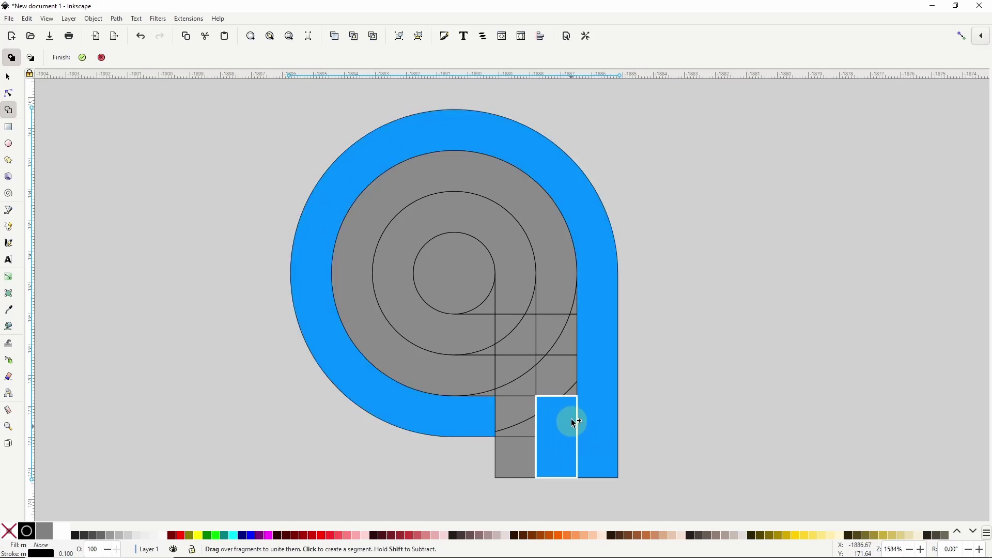
{"action": "left_click_drag", "start_coordinate": [570, 421], "coordinate": [571, 395]}
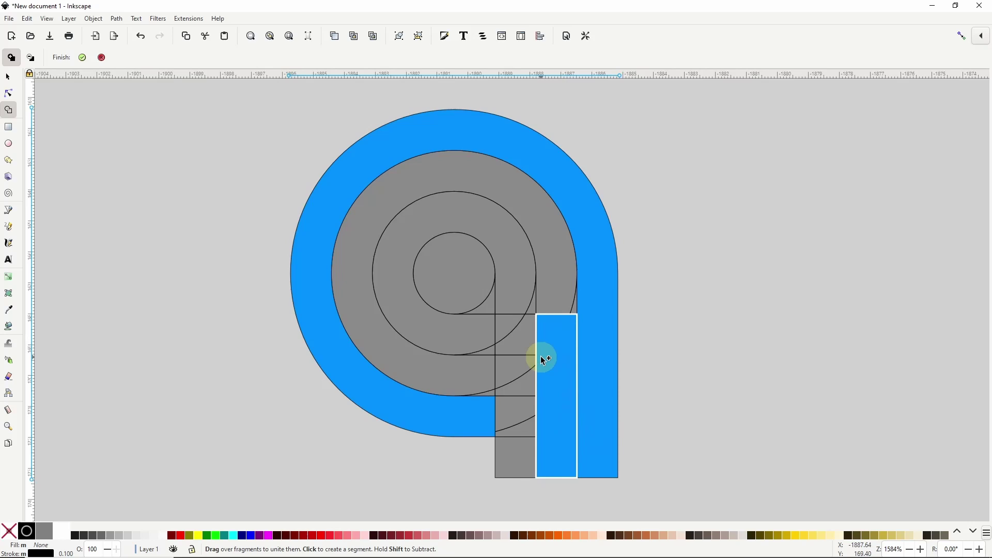
{"action": "left_click_drag", "start_coordinate": [541, 358], "coordinate": [560, 312]}
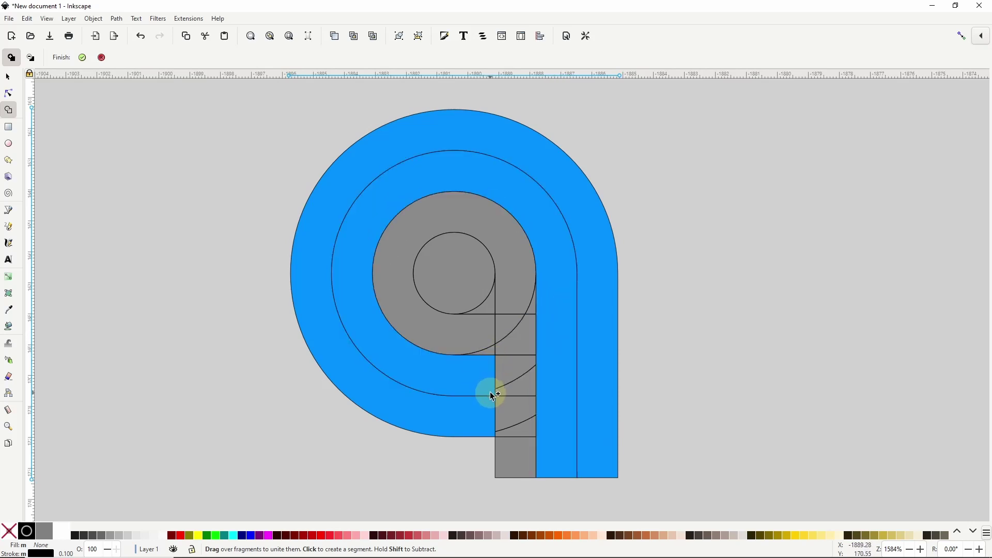
- Join the bottom-left cell and inner ring fragments into the third looping band
{"action": "left_click_drag", "start_coordinate": [516, 458], "coordinate": [521, 422]}
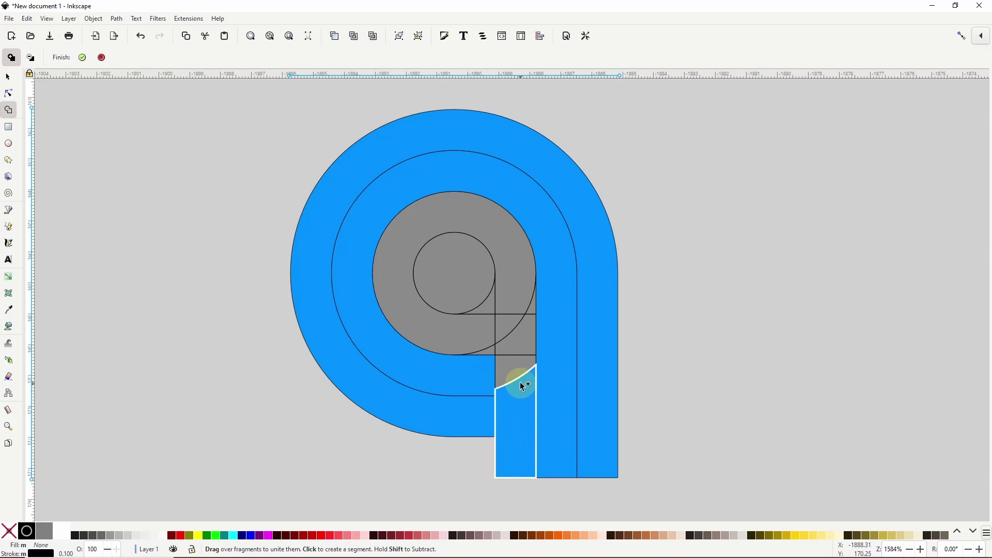
{"action": "left_click_drag", "start_coordinate": [525, 322], "coordinate": [524, 309]}
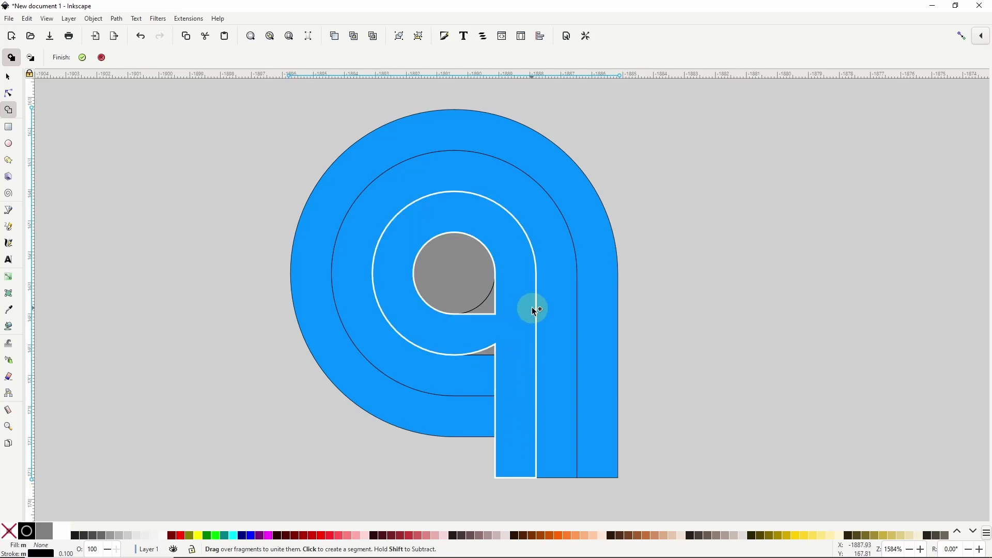
{"action": "mouse_move", "coordinate": [487, 351]}
{"action": "left_mouse_down"}
{"action": "mouse_move", "coordinate": [465, 307]}
{"action": "mouse_move", "coordinate": [496, 288]}
{"action": "left_mouse_up"}
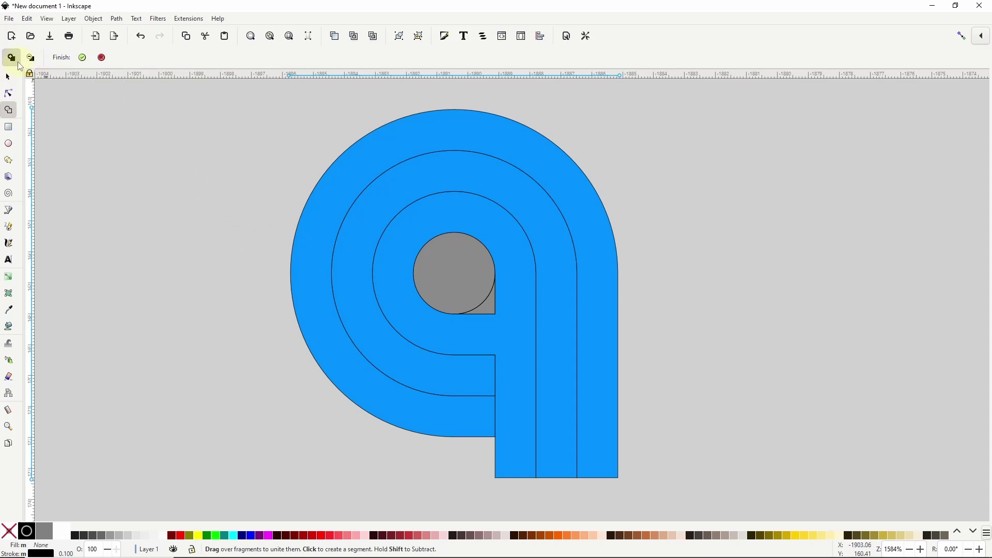
- Subtract the inner teardrop fragment and apply the result as three separate band paths
{"action": "key", "text": "shift"}
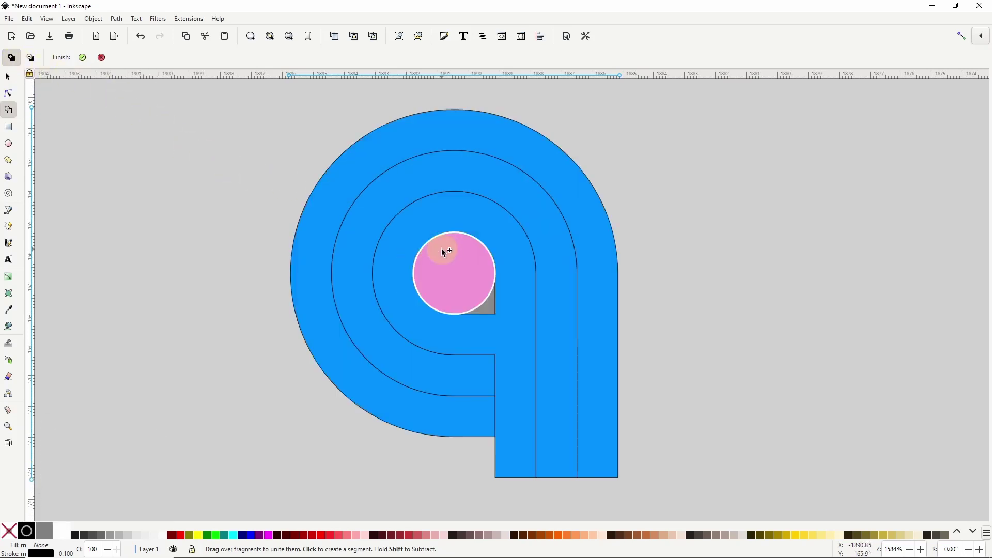
{"action": "key", "text": "shift"}
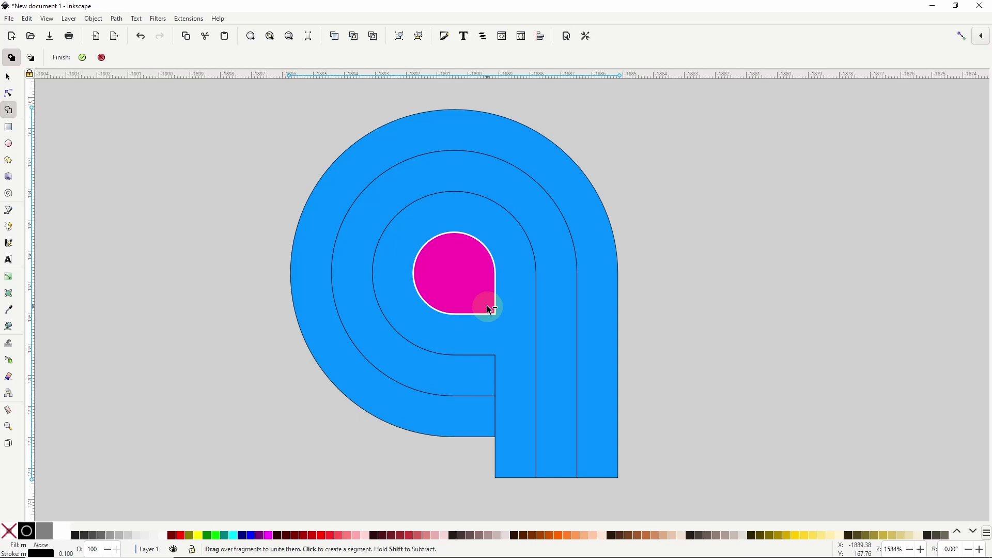
{"action": "left_click", "coordinate": [486, 305], "text": "shift"}
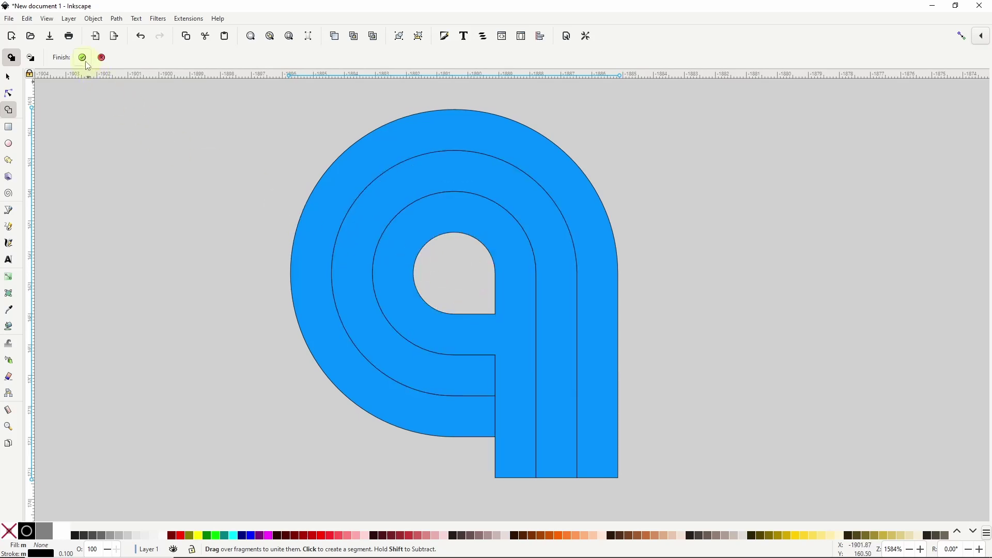
{"action": "key", "text": "Return"}
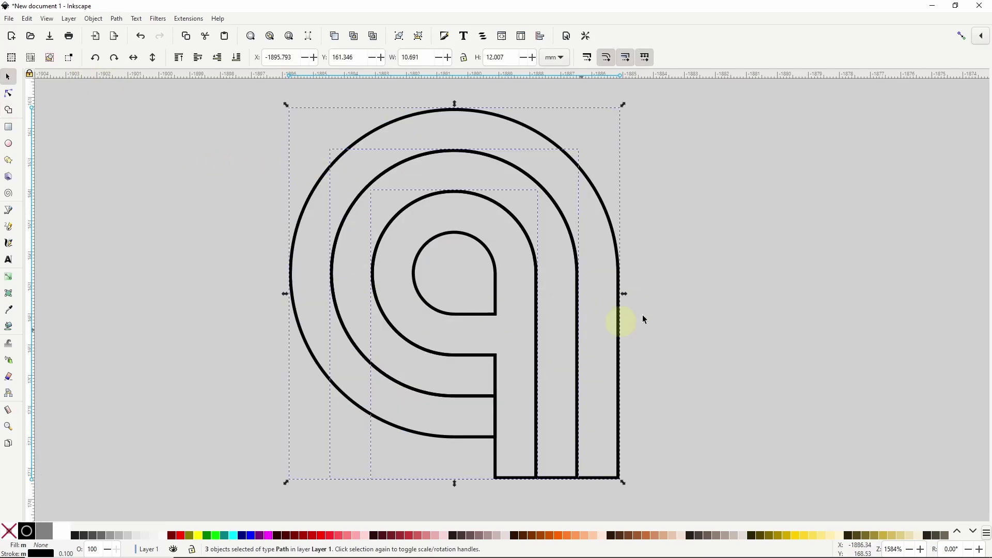
- Rotate the three bands to a tilted angle
{"action": "scroll", "coordinate": [689, 239], "scroll_direction": "down", "scroll_amount": 2}
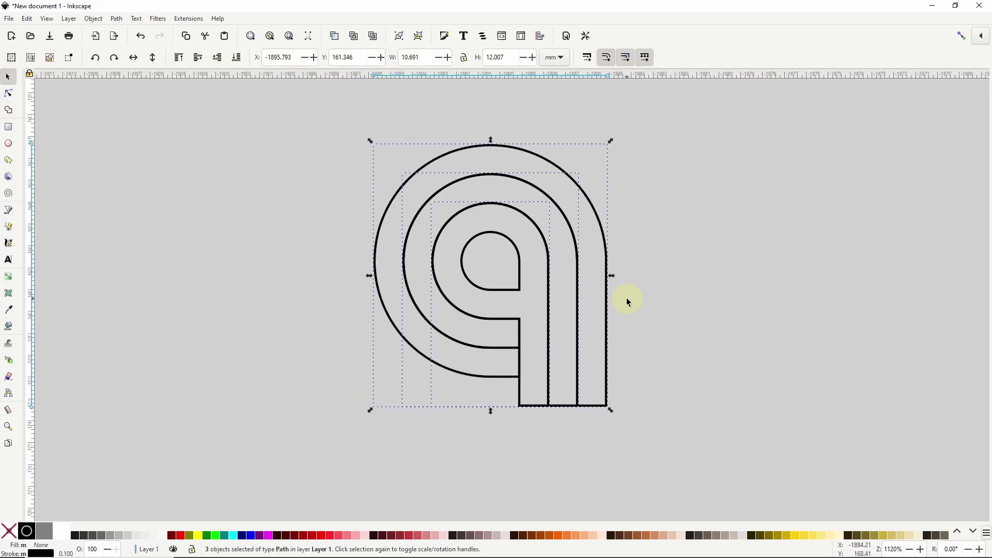
{"action": "left_click", "coordinate": [607, 289]}
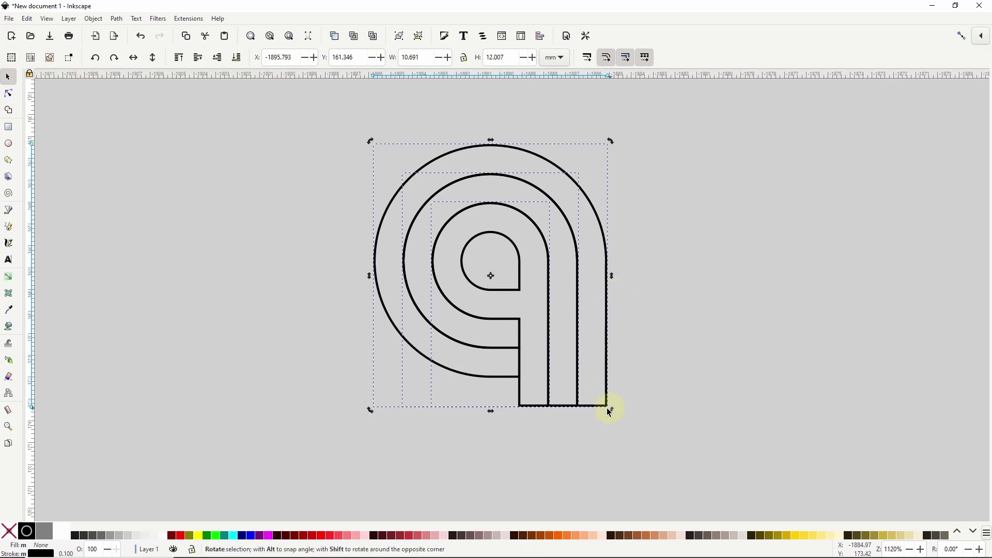
{"action": "left_click_drag", "start_coordinate": [610, 413], "coordinate": [445, 408]}
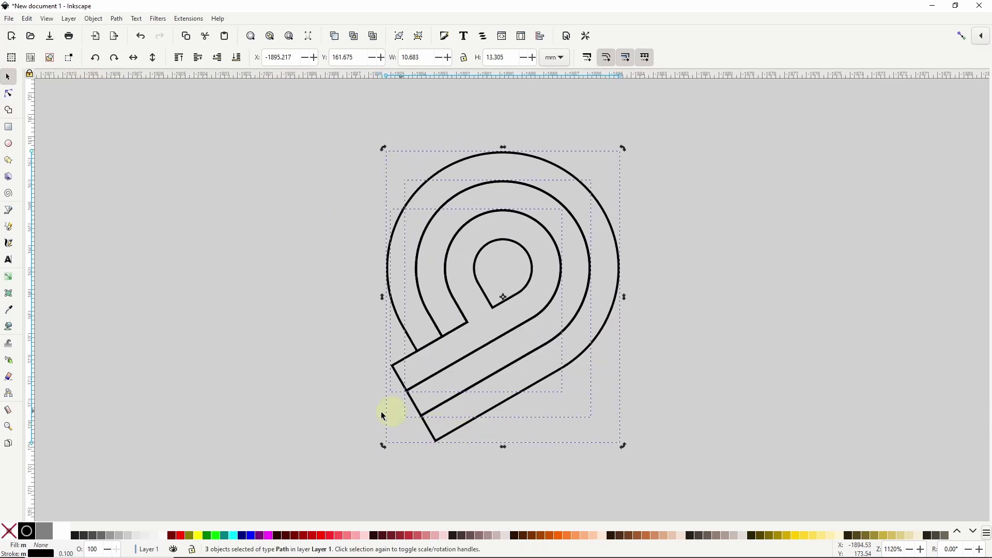
- Remove the bands' outline and fill them solid black
{"action": "left_click", "coordinate": [12, 531], "text": "shift"}
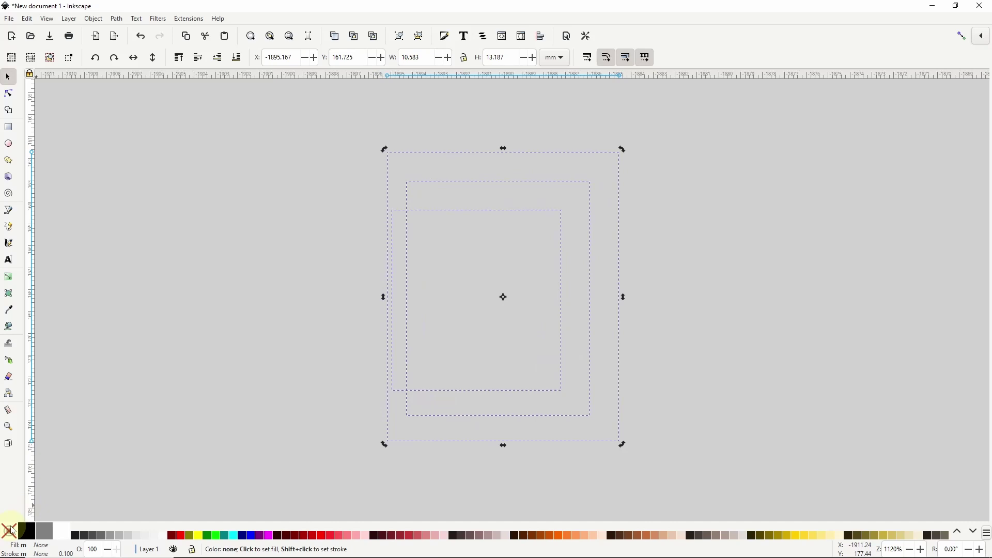
{"action": "left_click", "coordinate": [25, 532]}
{"action": "left_click", "coordinate": [629, 238]}
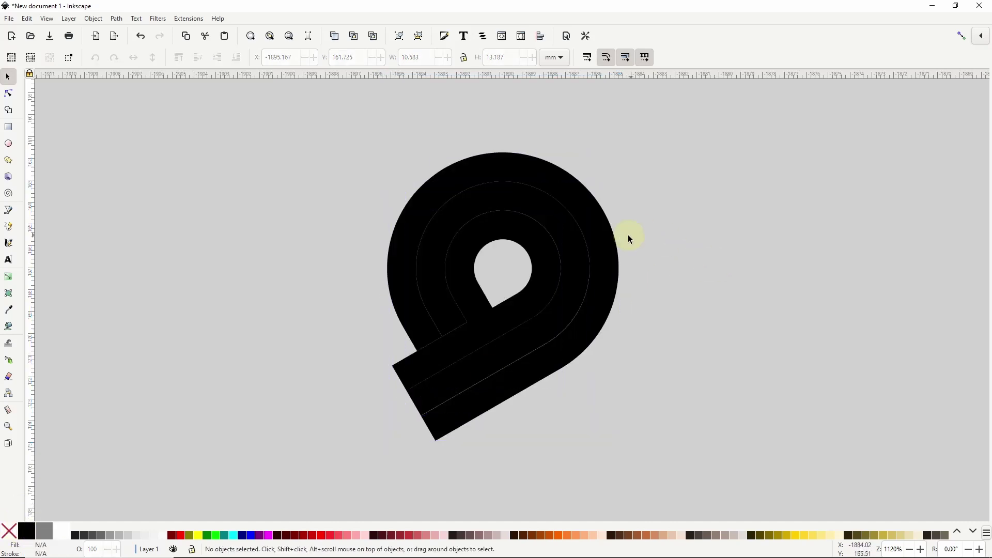
- Colour the outer band red (f34c3d) using the HSL hue, saturation and lightness sliders
{"action": "key", "text": "ctrl+a"}
{"action": "left_click", "coordinate": [444, 35]}
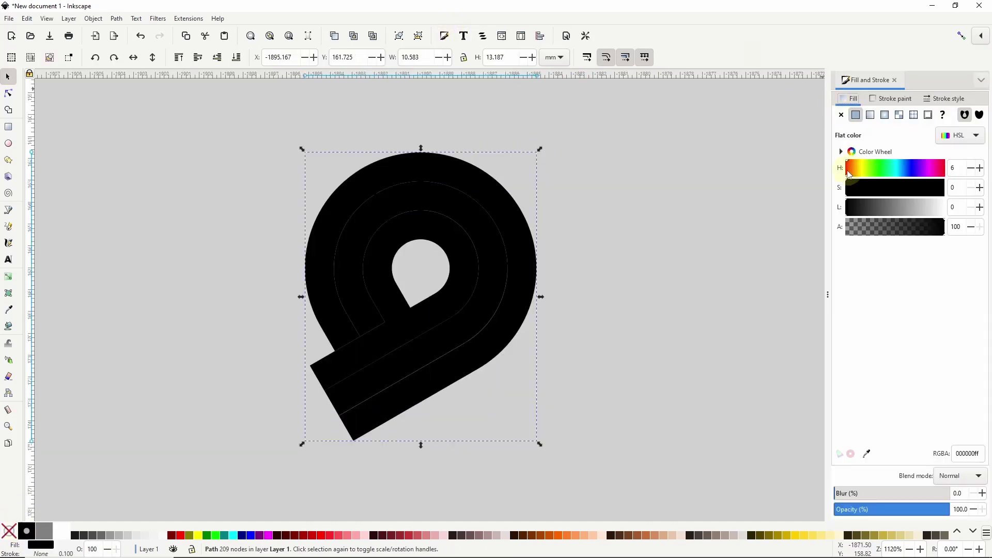
{"action": "left_click", "coordinate": [847, 169]}
{"action": "left_click_drag", "start_coordinate": [878, 188], "coordinate": [905, 207]}
{"action": "left_click", "coordinate": [925, 208]}
- Colour the middle band orange and the inner band yellow (ffbb24)
{"action": "left_click", "coordinate": [507, 257]}
{"action": "left_click", "coordinate": [852, 170]}
{"action": "left_click", "coordinate": [469, 271]}
{"action": "left_click", "coordinate": [856, 167]}
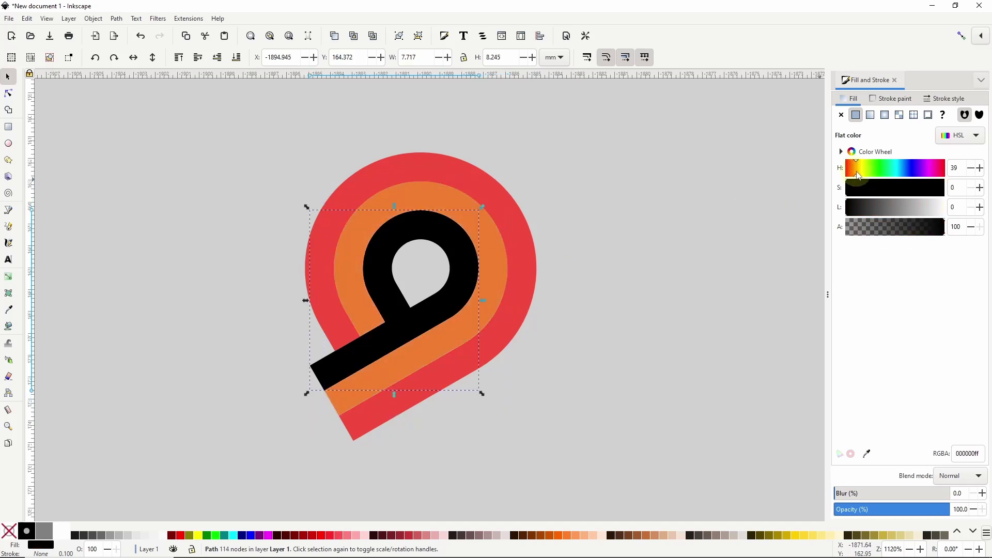
{"action": "left_click_drag", "start_coordinate": [875, 189], "coordinate": [902, 206]}
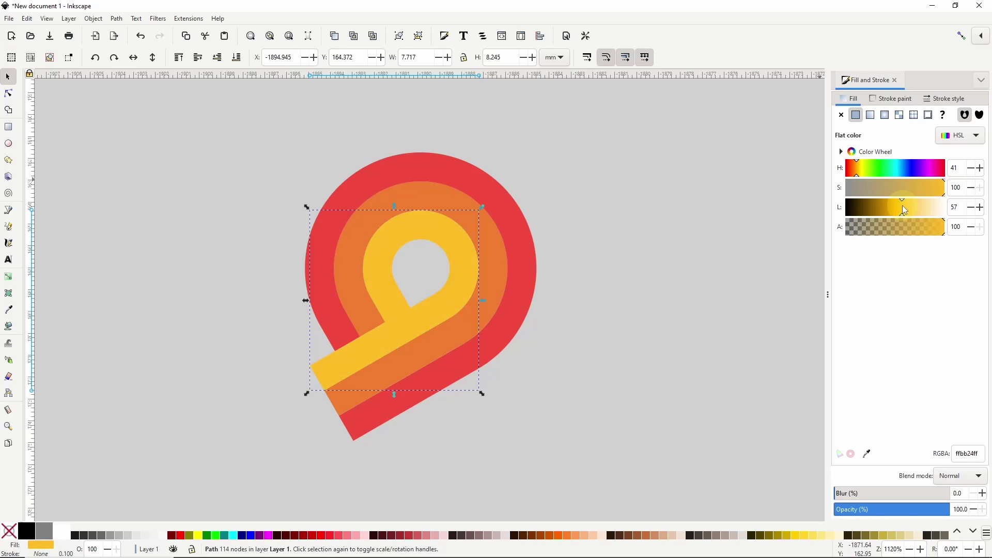
{"action": "left_click", "coordinate": [609, 199]}
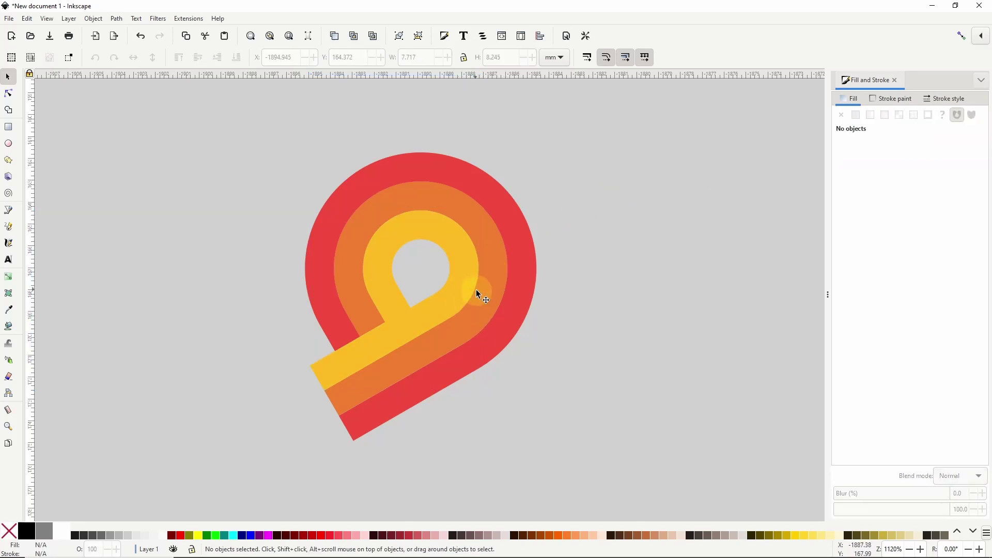
- Add an Offset path effect to the red band, pulling its edge in by -0.1 mm
{"action": "left_click", "coordinate": [534, 280]}
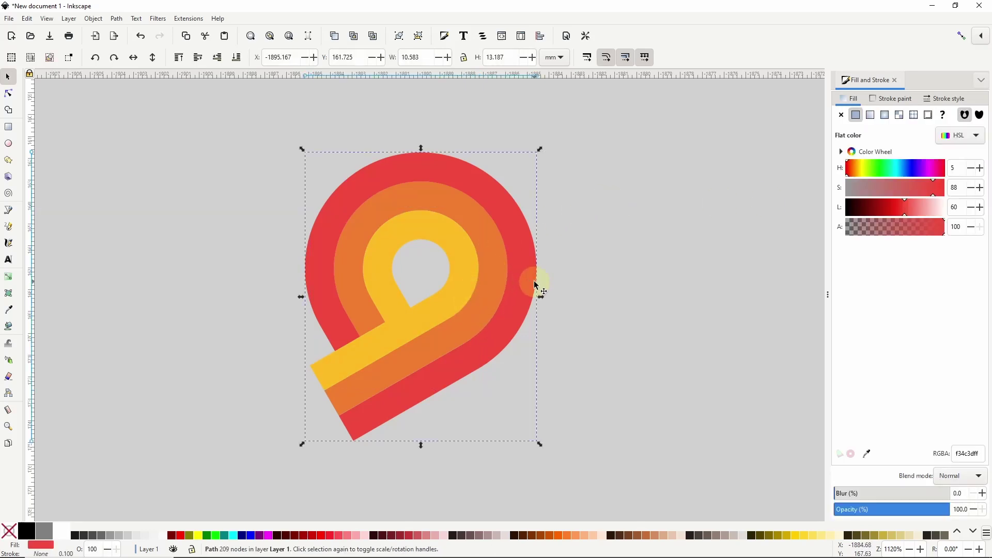
{"action": "left_click", "coordinate": [113, 17]}
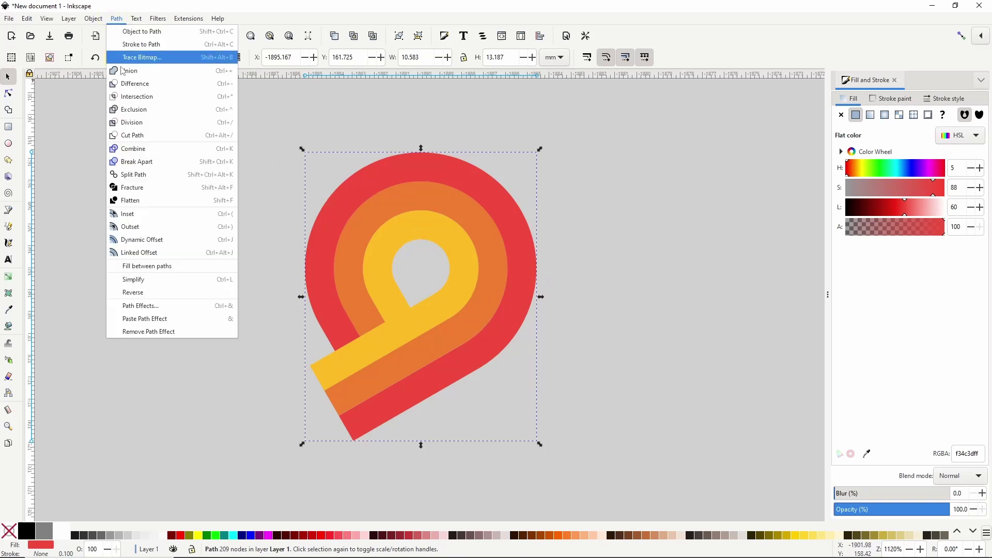
{"action": "left_click", "coordinate": [164, 306]}
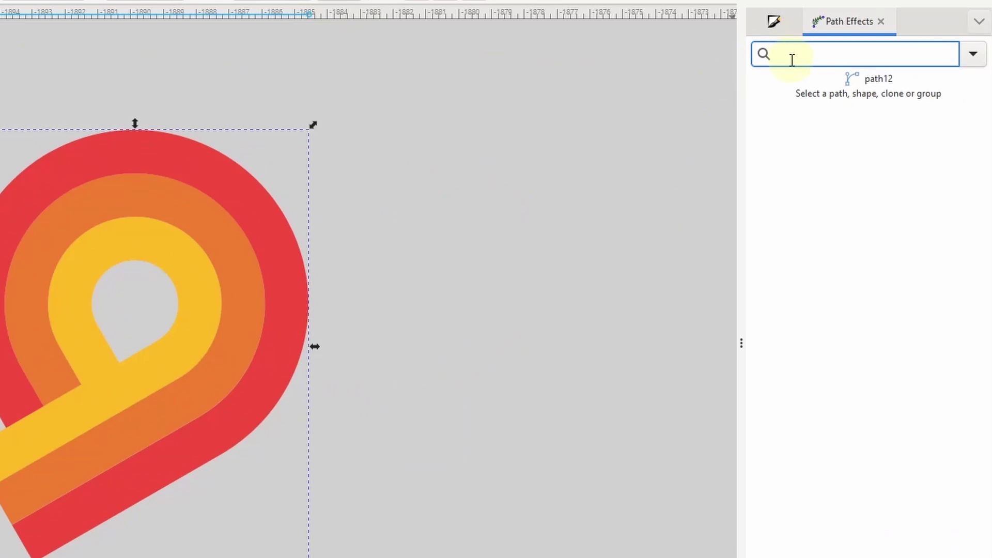
{"action": "type", "text": "off"}
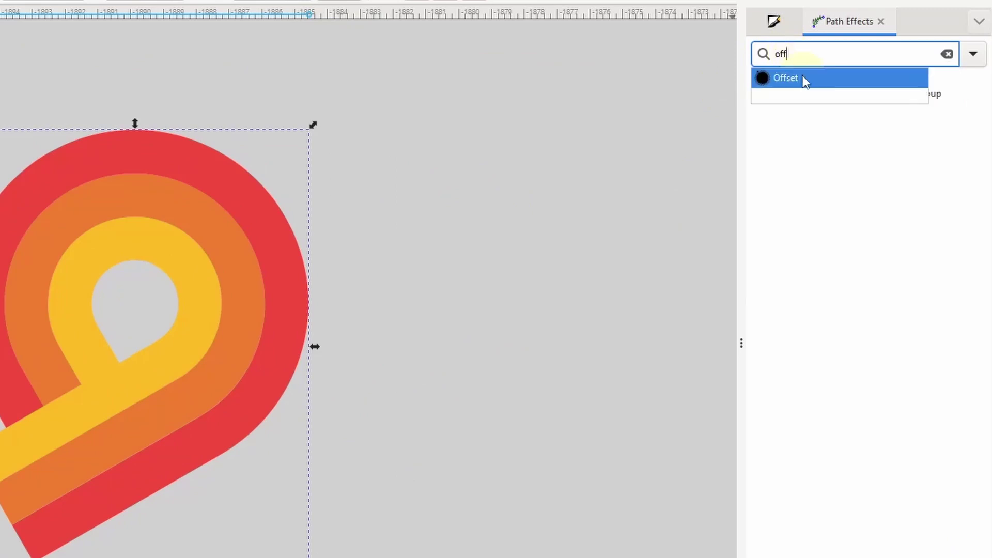
{"action": "left_click", "coordinate": [798, 80]}
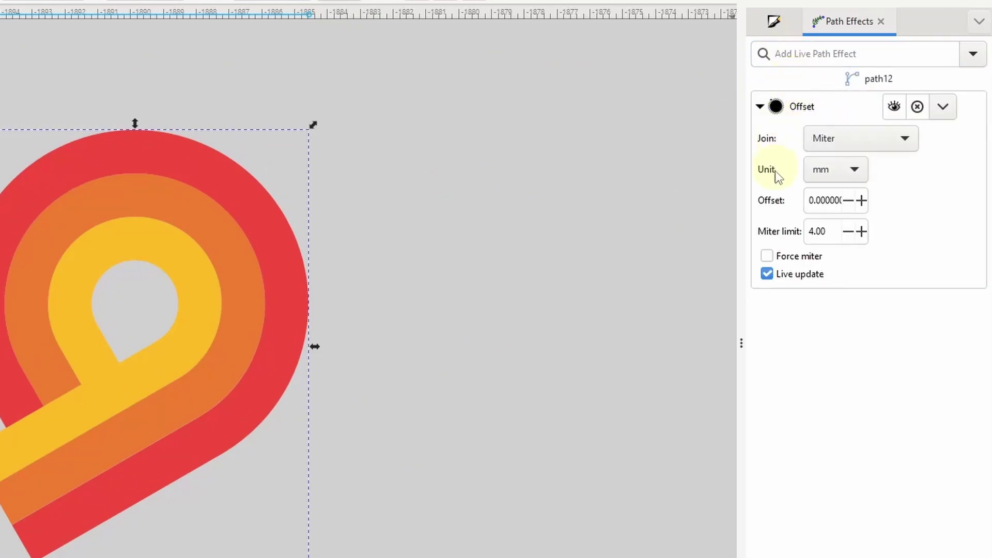
{"action": "left_click", "coordinate": [848, 201]}
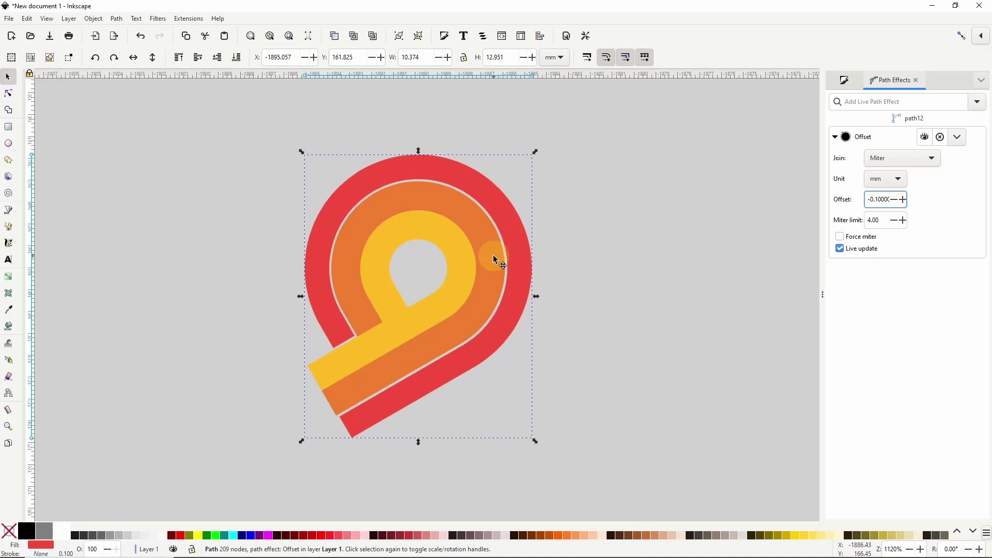
- Add the same Offset effect to the orange and yellow bands, opening thin gaps
{"action": "left_click", "coordinate": [495, 260]}
{"action": "left_click", "coordinate": [860, 102]}
{"action": "type", "text": "off"}
{"action": "left_click", "coordinate": [866, 117]}
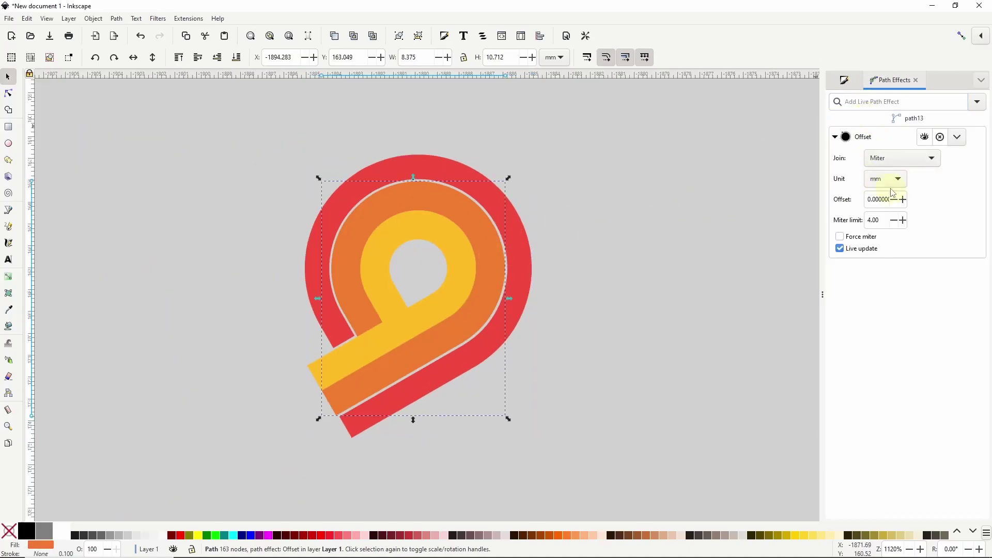
{"action": "left_click", "coordinate": [445, 256]}
{"action": "left_click", "coordinate": [861, 102]}
{"action": "type", "text": "off"}
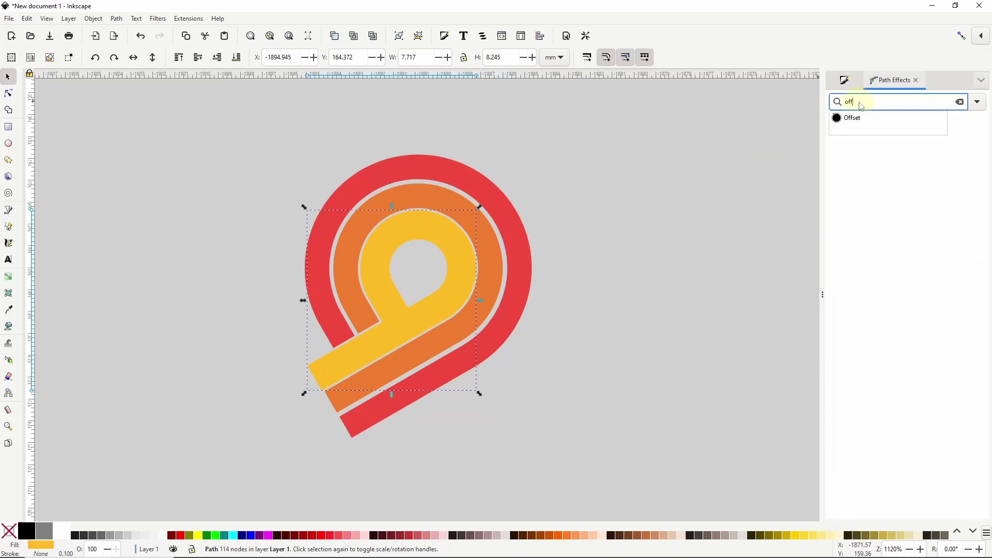
{"action": "left_click", "coordinate": [849, 118]}
{"action": "scroll", "coordinate": [894, 203], "scroll_direction": "down", "scroll_amount": 1}
{"action": "left_click", "coordinate": [631, 181]}
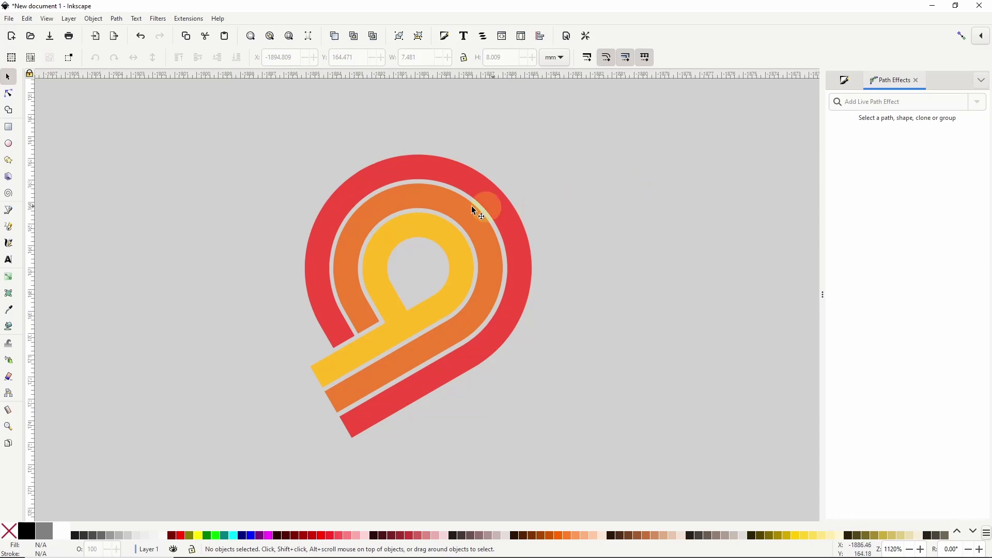
- Convert all three offset bands into plain paths with Object to Path
{"action": "left_click_drag", "start_coordinate": [225, 127], "coordinate": [598, 471]}
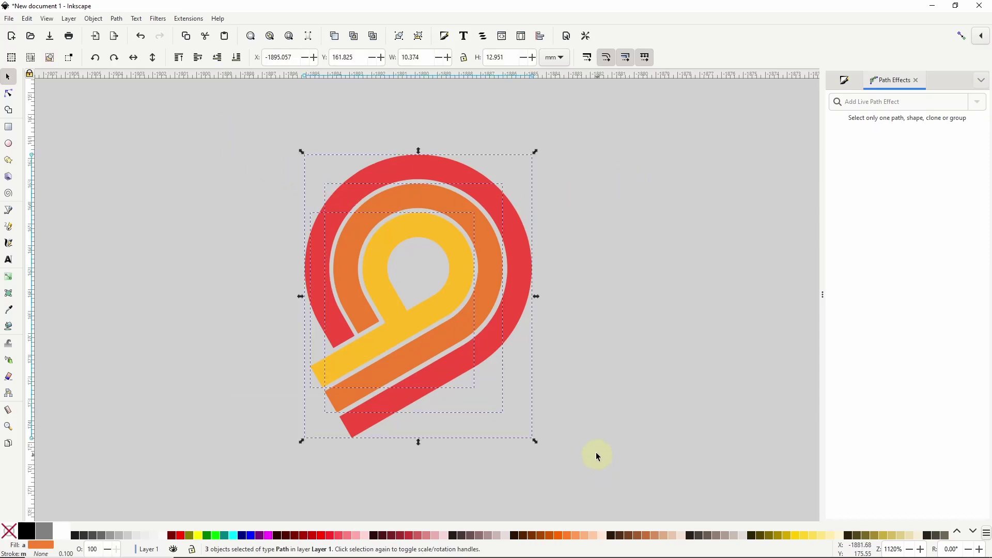
{"action": "left_click", "coordinate": [117, 19]}
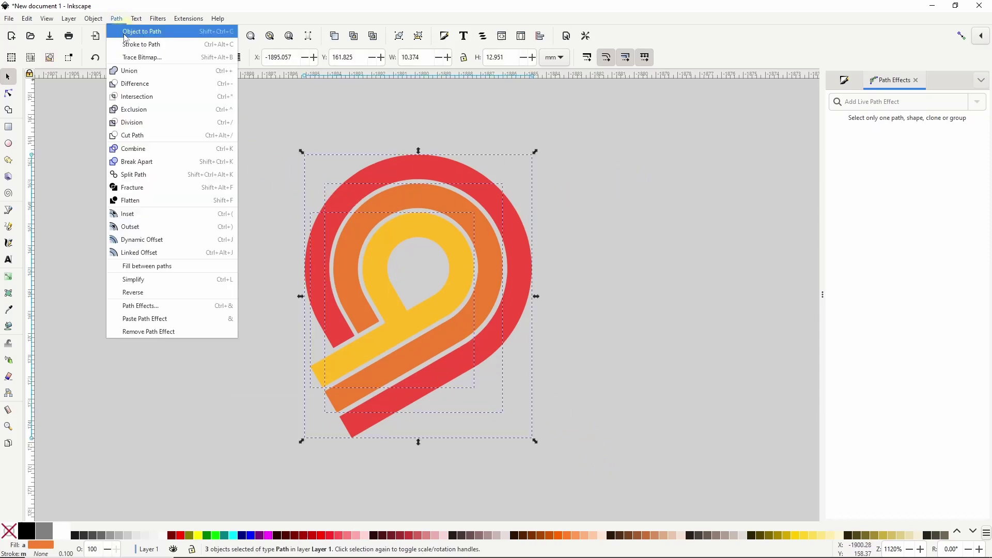
{"action": "left_click", "coordinate": [142, 31]}
{"action": "left_click", "coordinate": [239, 179]}
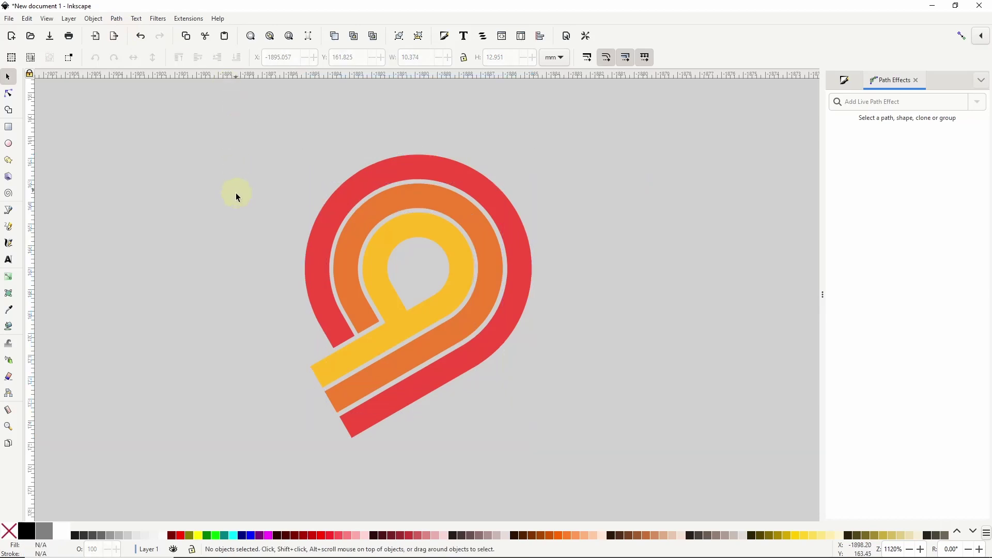